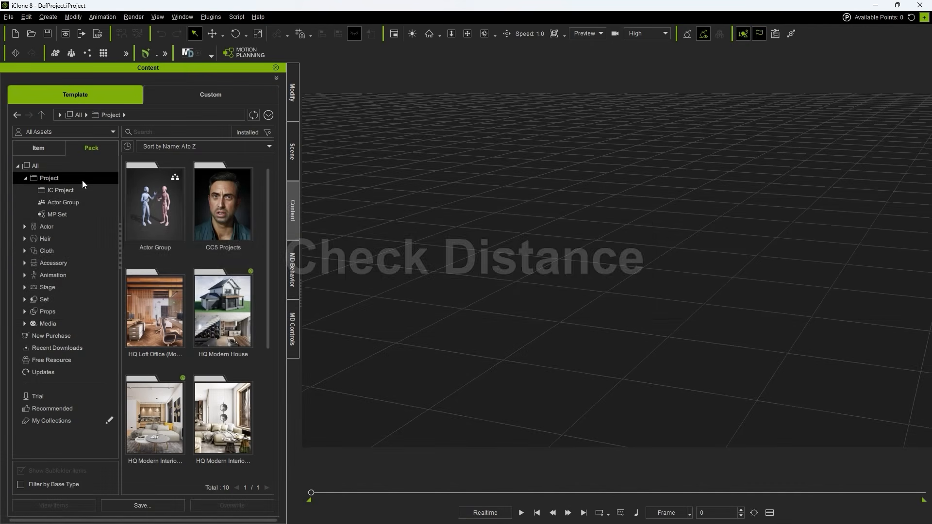
Step: Load the 2_Production Floor planning set from the MP Set - Factory pack into the empty scene
click(80, 216)
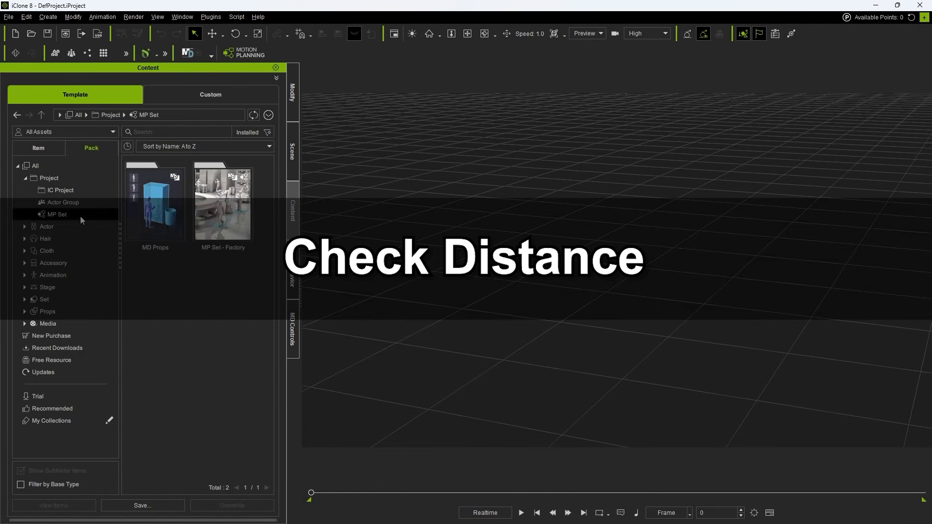
click(234, 220)
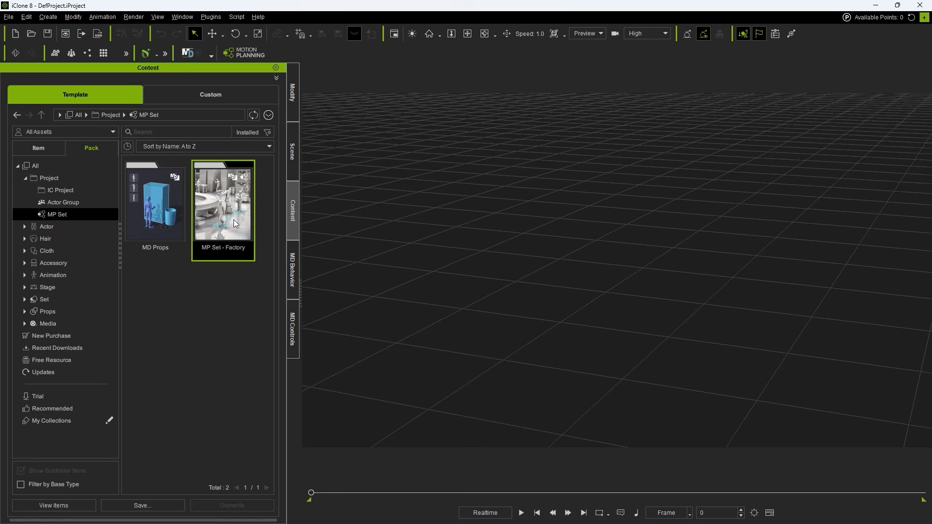
double_click(241, 256)
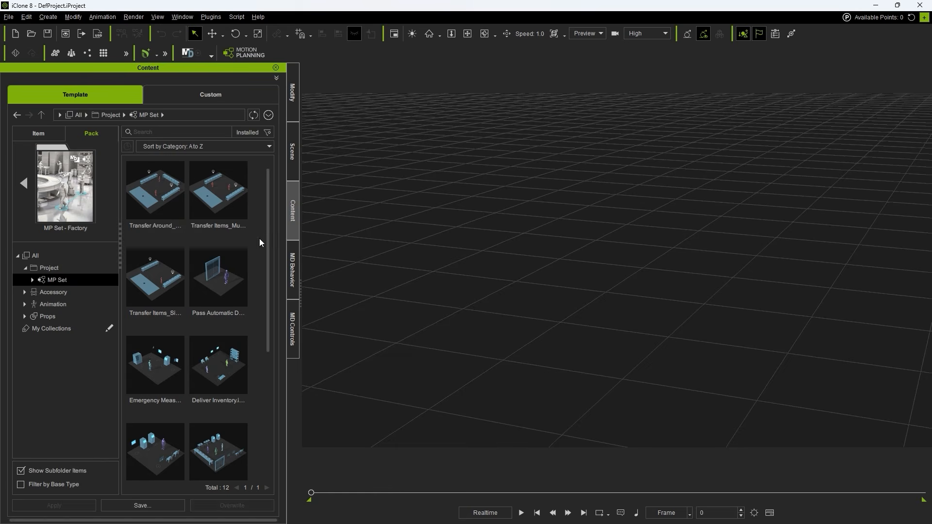
drag(267, 231, 266, 360)
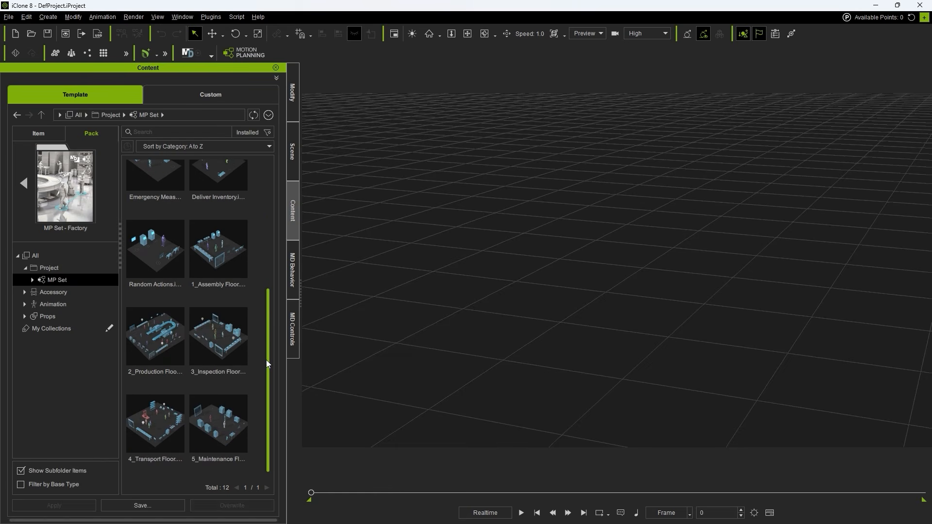
click(173, 350)
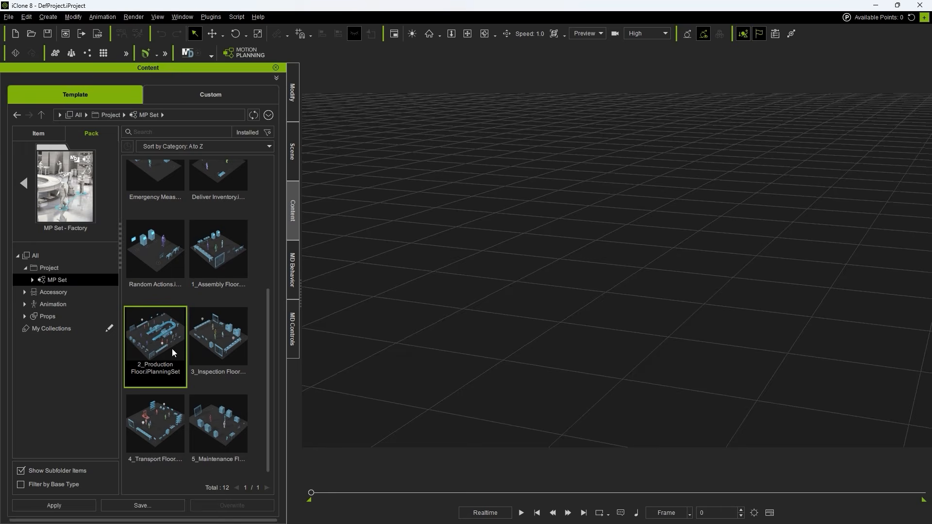
drag(168, 345, 318, 340)
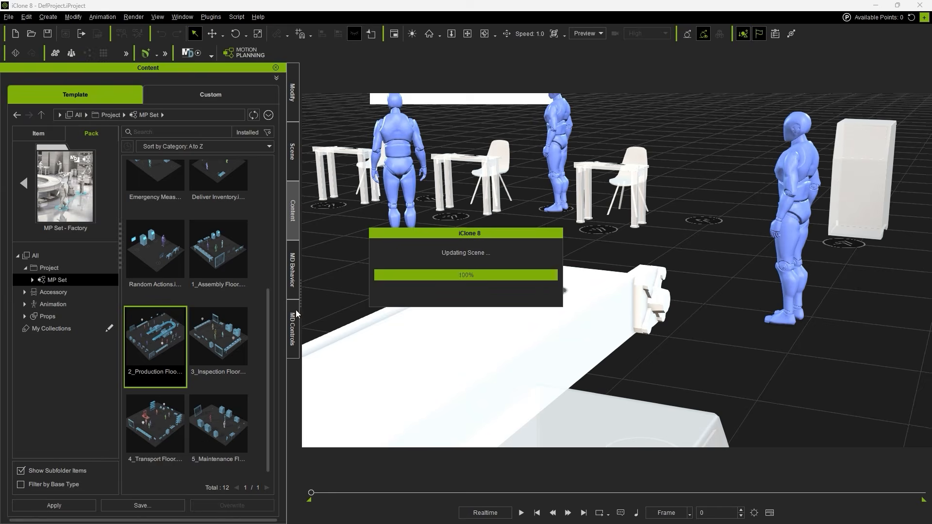
click(678, 379)
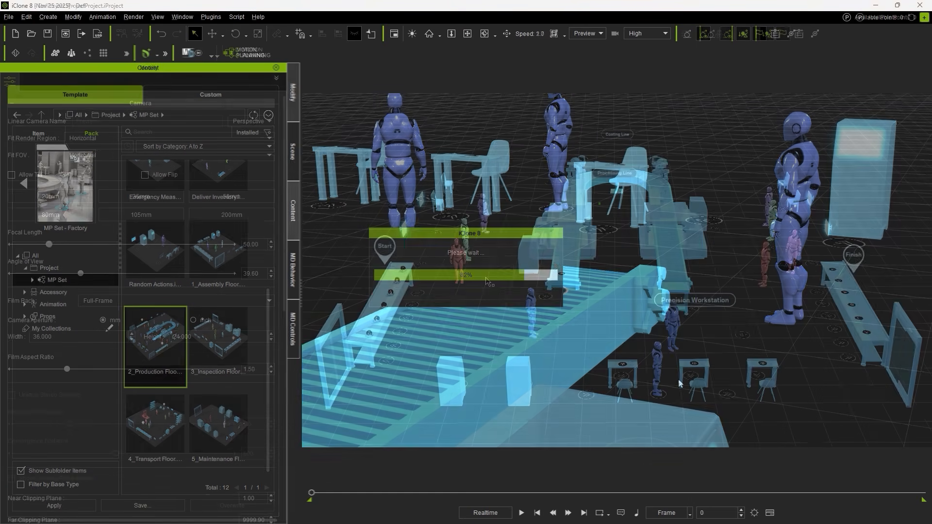
Step: Run the Motion Director simulation and watch the handler and the machine operator working around the conveyor belt and processing machine
key(w)
right_drag(554, 261, 522, 260)
key(w)
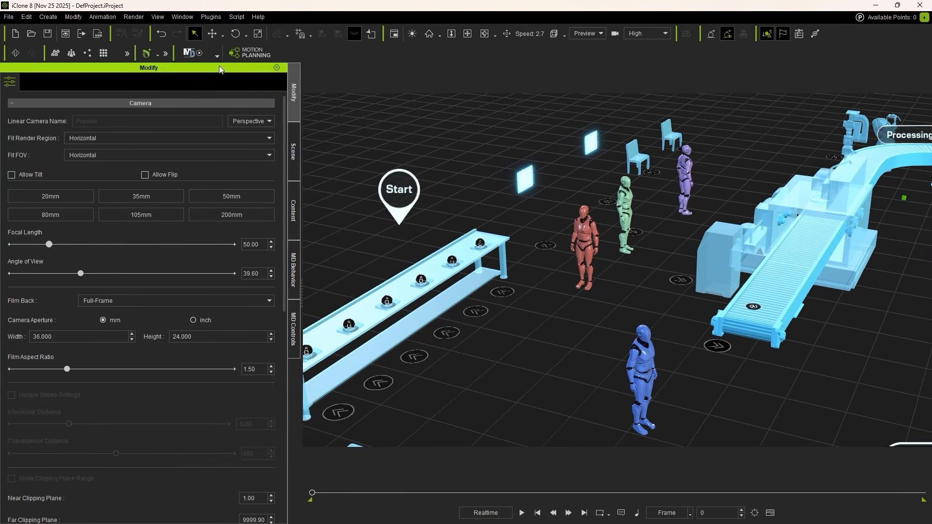
click(191, 53)
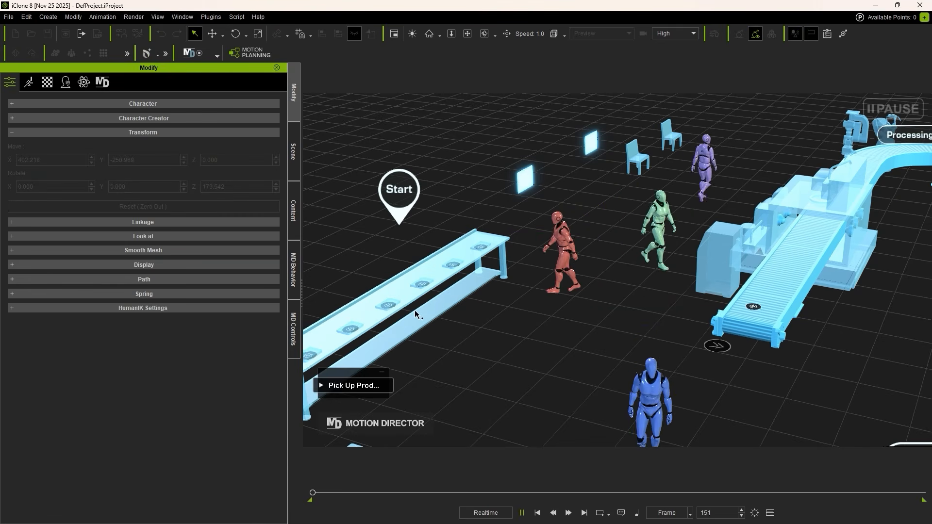
right_drag(484, 319, 578, 291)
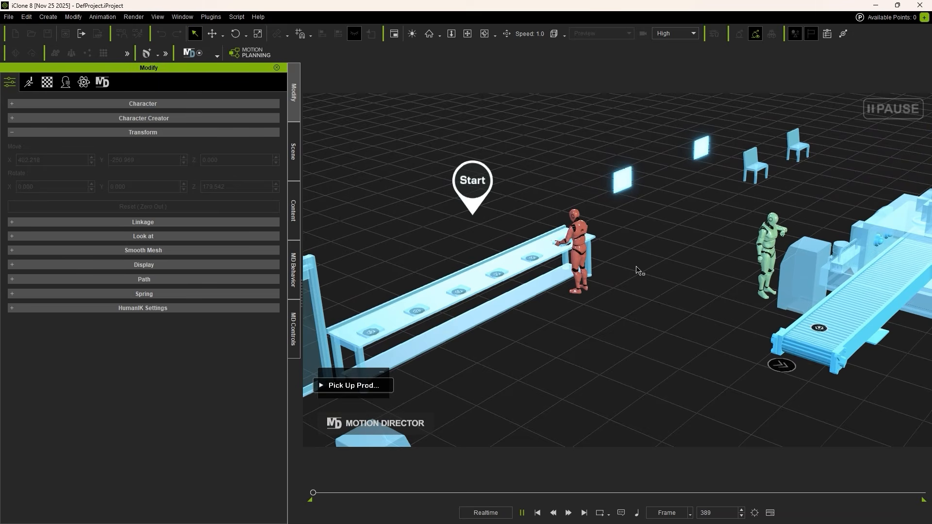
scroll(694, 261, up, 5)
middle_drag(720, 289, 560, 308)
scroll(565, 261, up, 2)
middle_drag(533, 233, 512, 202)
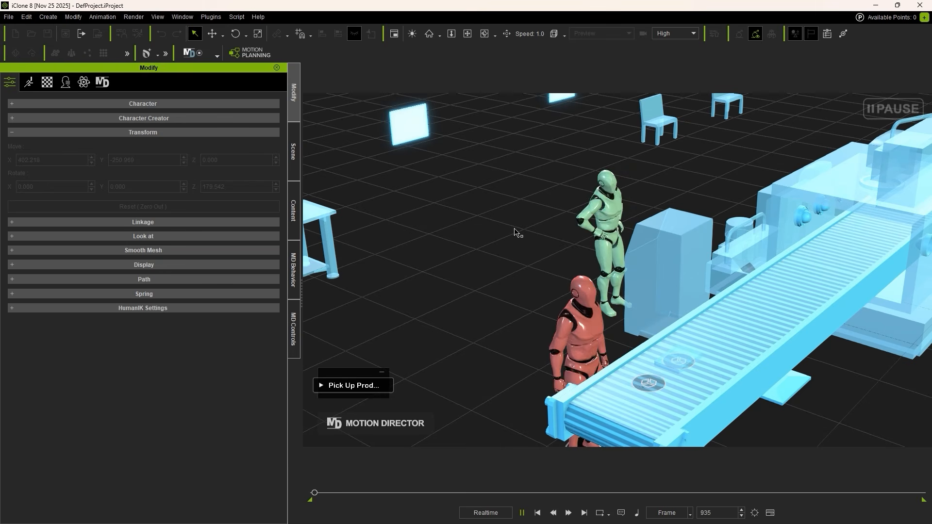
right_drag(519, 232, 687, 249)
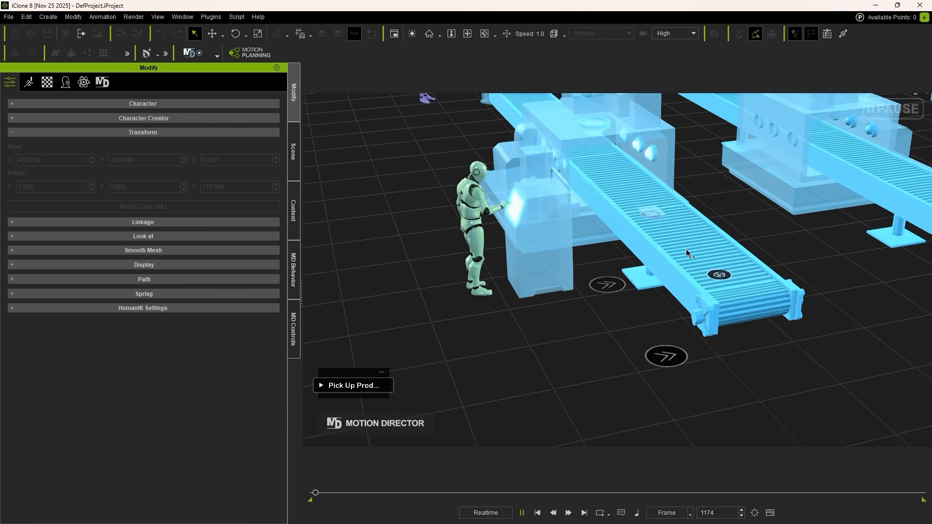
middle_drag(580, 314, 721, 392)
scroll(624, 374, up, 2)
scroll(721, 391, up, 2)
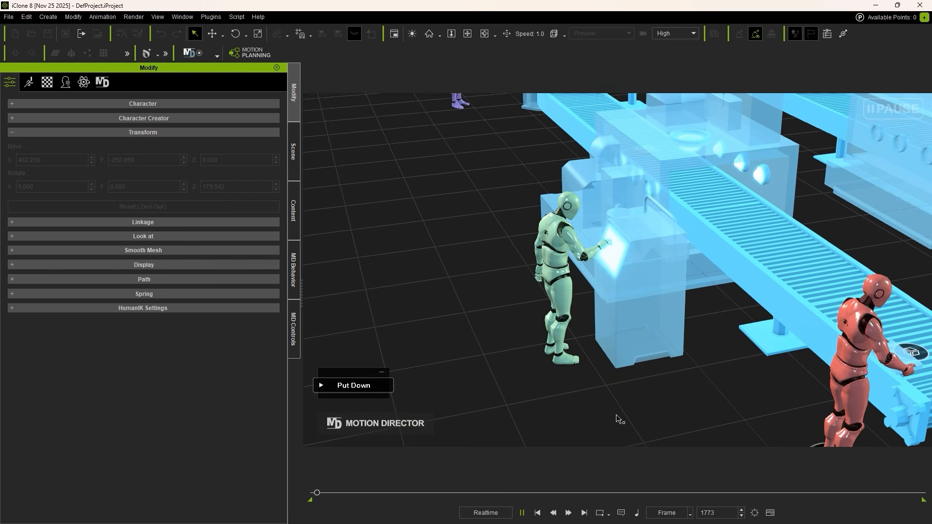
right_drag(621, 413, 709, 398)
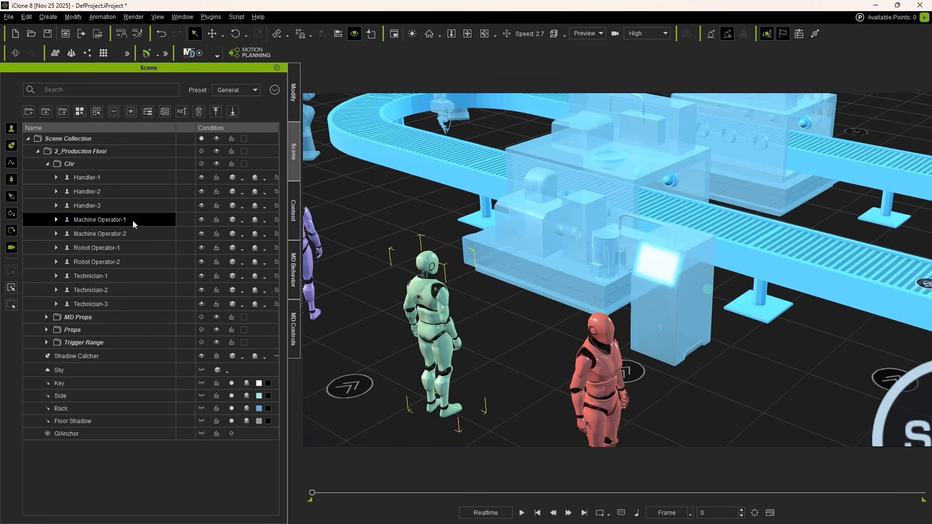
Step: Open the Motion Planning node graph and enter the Machine Operator_1 sub-graph in the Processing Line group
click(258, 56)
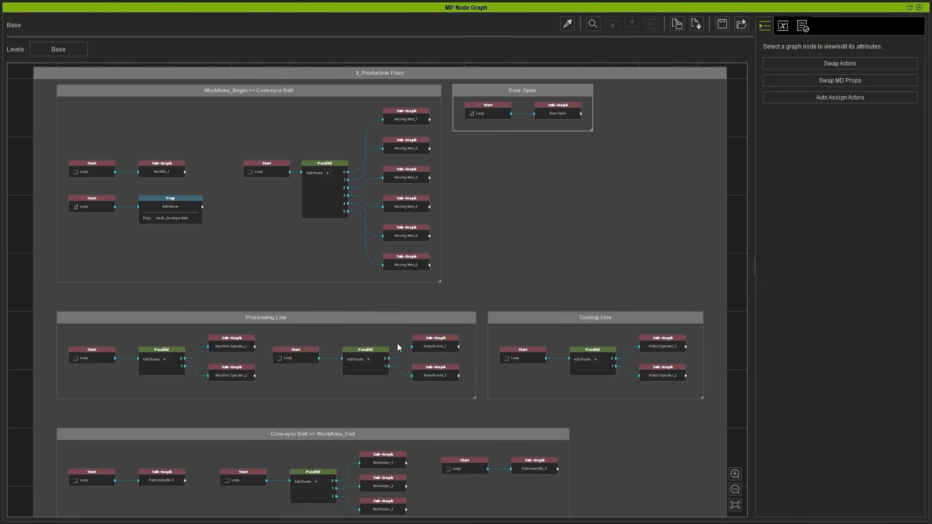
click(276, 320)
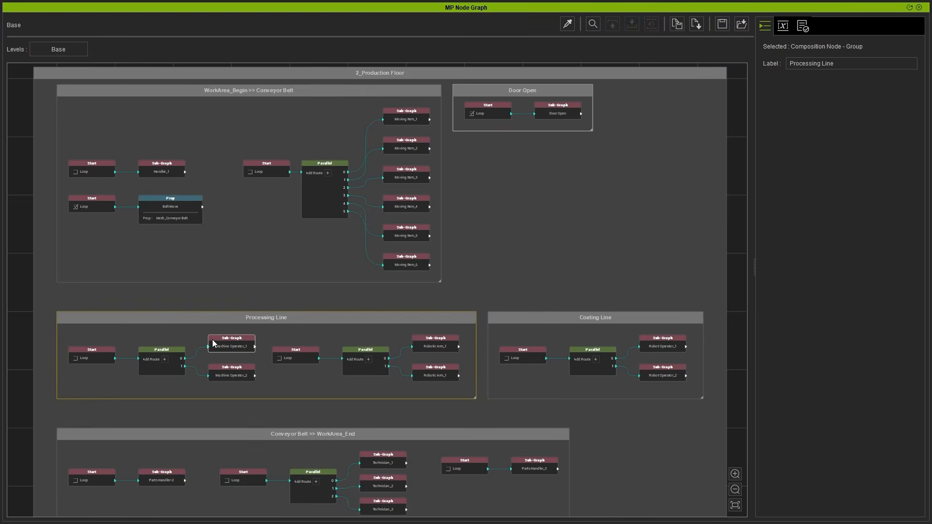
scroll(214, 349, up, 4)
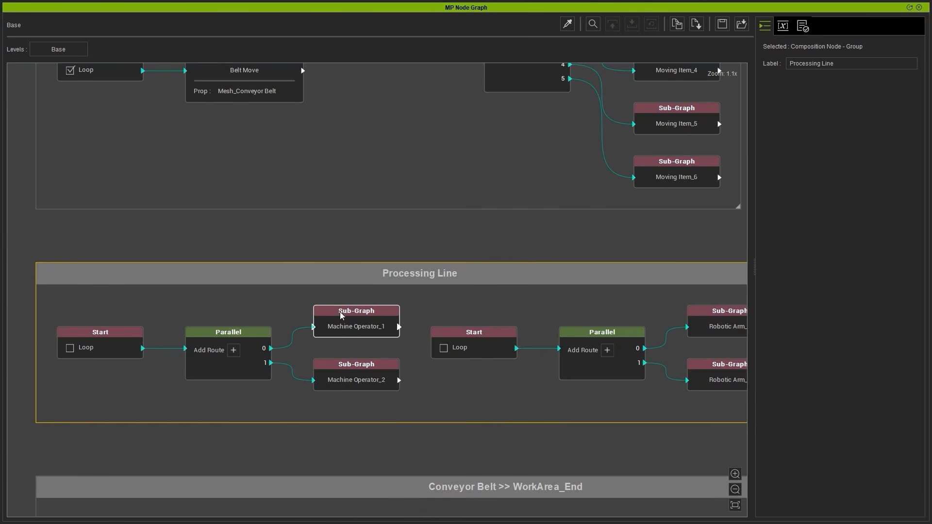
scroll(342, 316, up, 2)
click(351, 321)
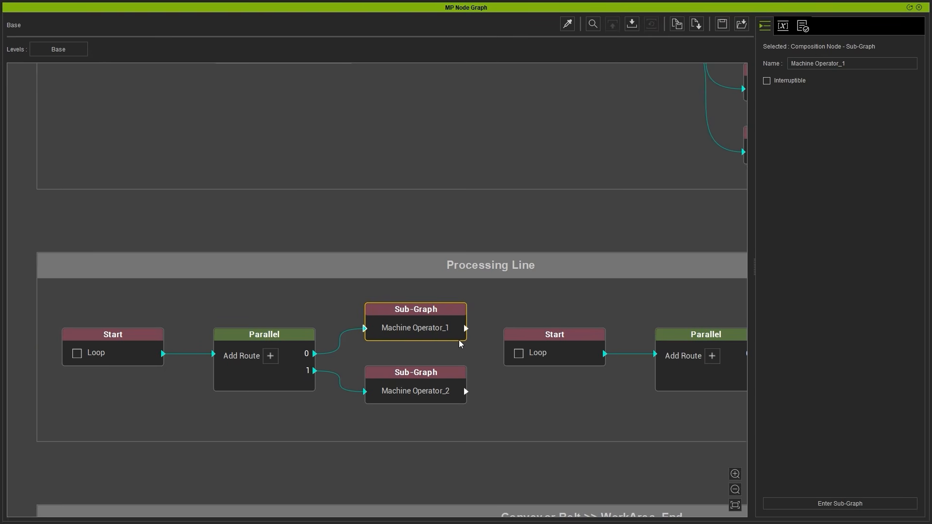
double_click(436, 339)
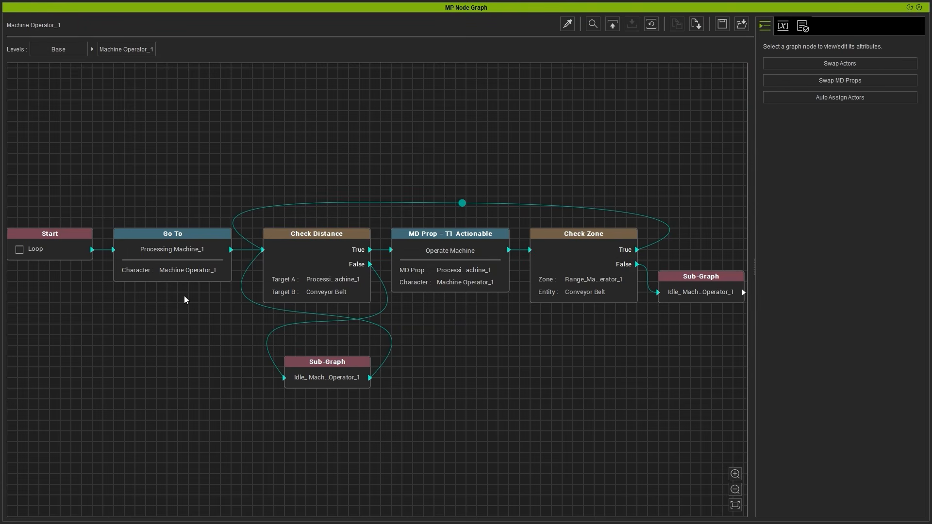
Step: Examine the Start node and the Go To node's settings at the beginning of the Machine Operator_1 sub-graph
middle_drag(184, 297, 216, 311)
scroll(315, 288, up, 5)
scroll(198, 303, down, 1)
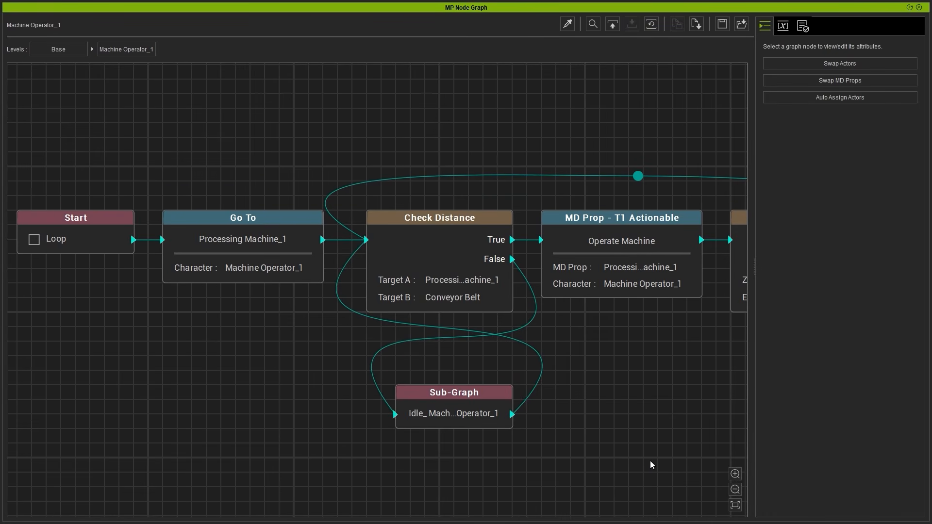
click(91, 226)
click(313, 244)
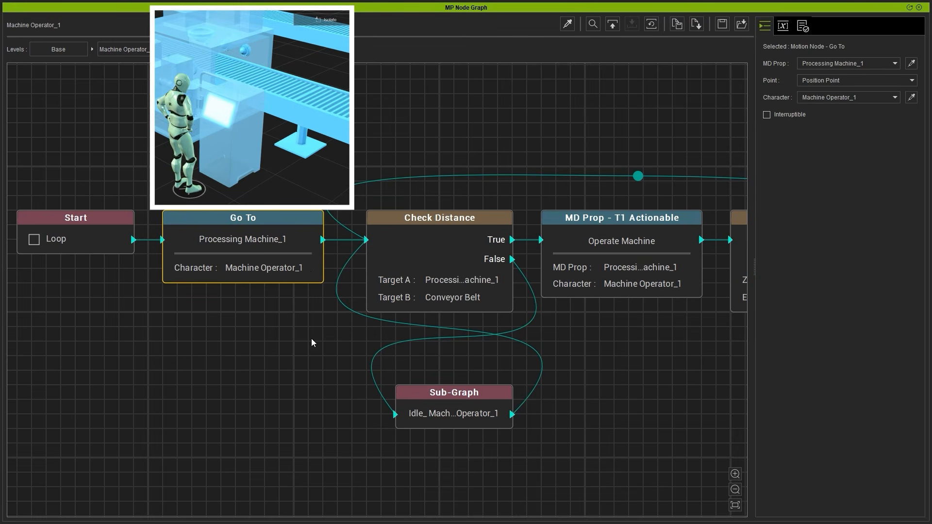
Step: Review the Check Distance node's settings and available Target A entries, and choose Conveyor Belt as Target B
click(443, 254)
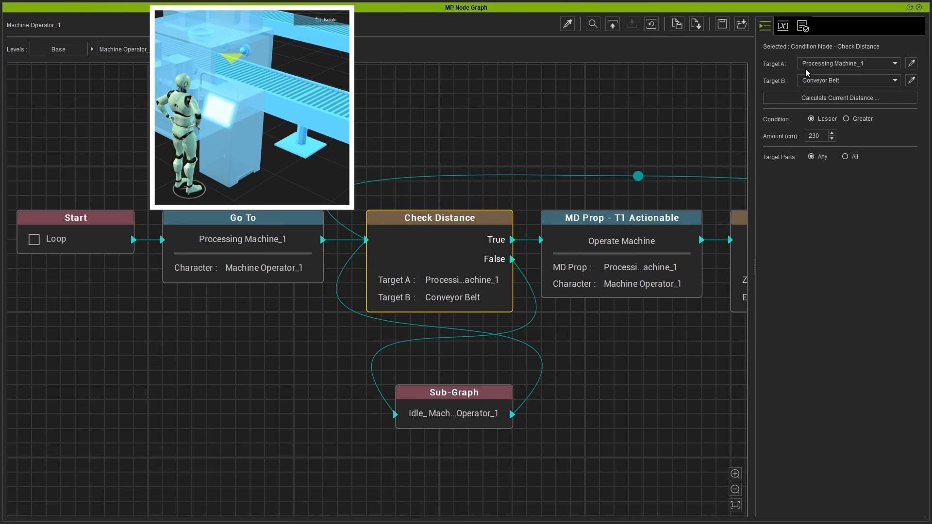
click(881, 67)
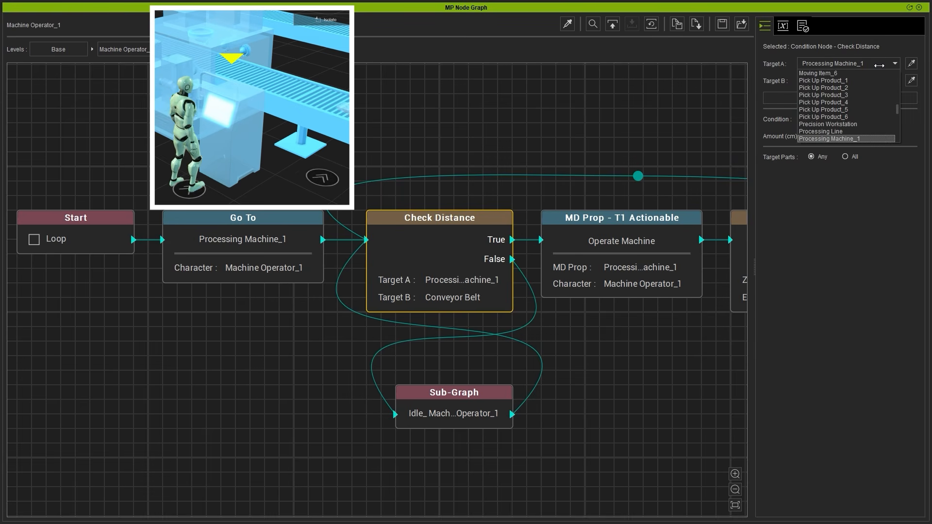
click(880, 66)
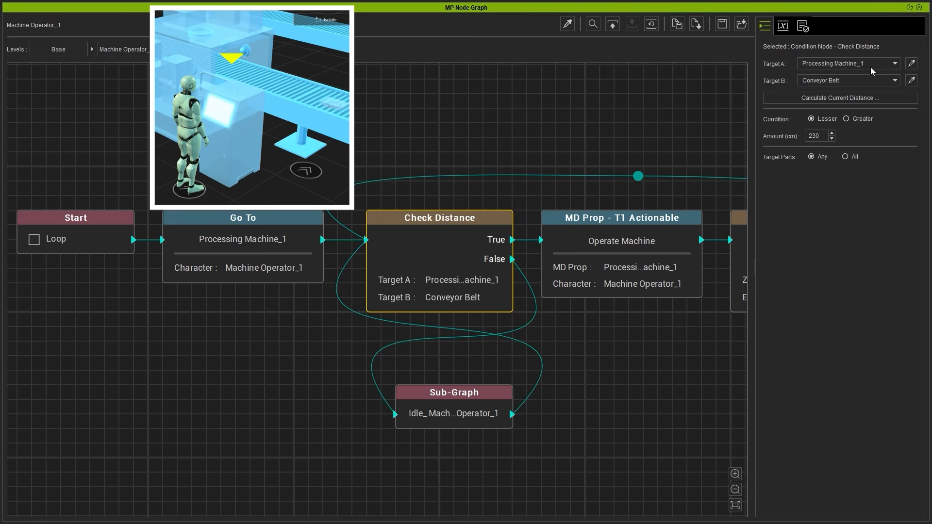
click(873, 81)
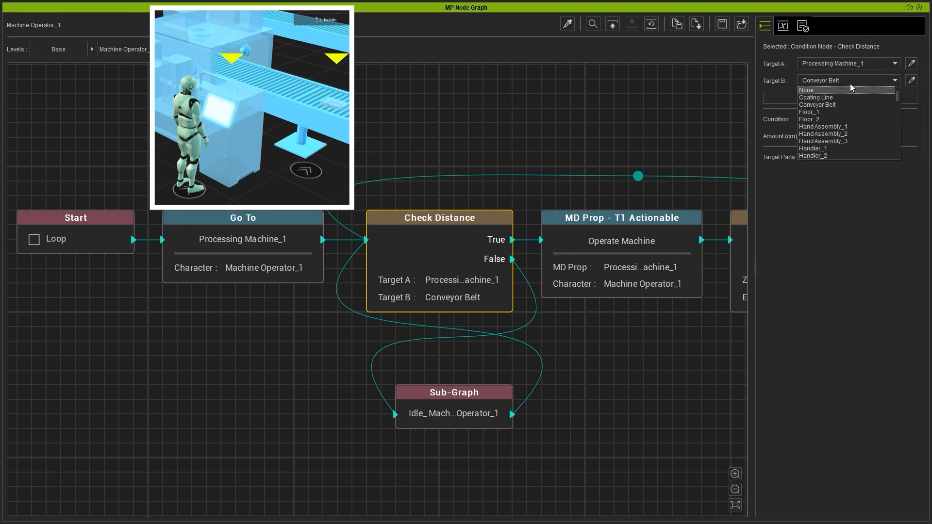
click(840, 103)
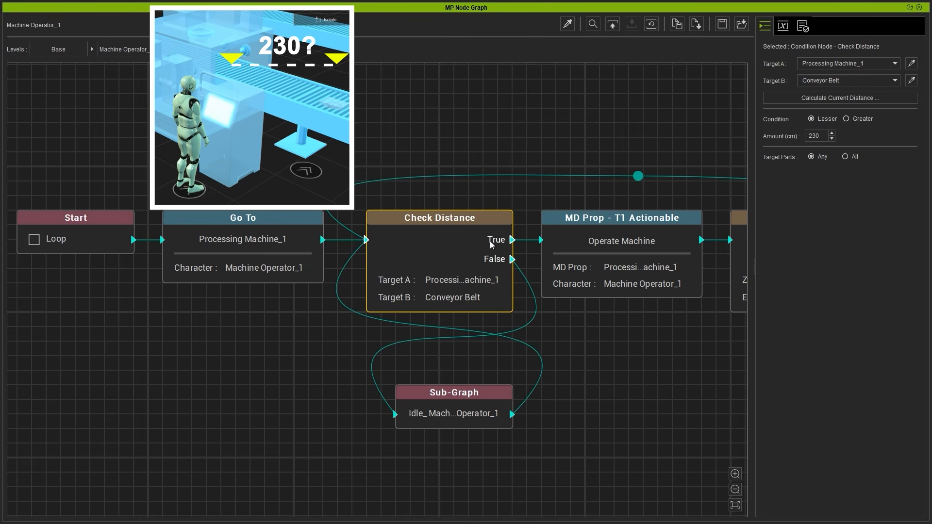
Step: Trace the Check Distance node's True branch to Operate Machine and its False branch through the Idle_Machine Operator_1 sub-graph loop
click(527, 244)
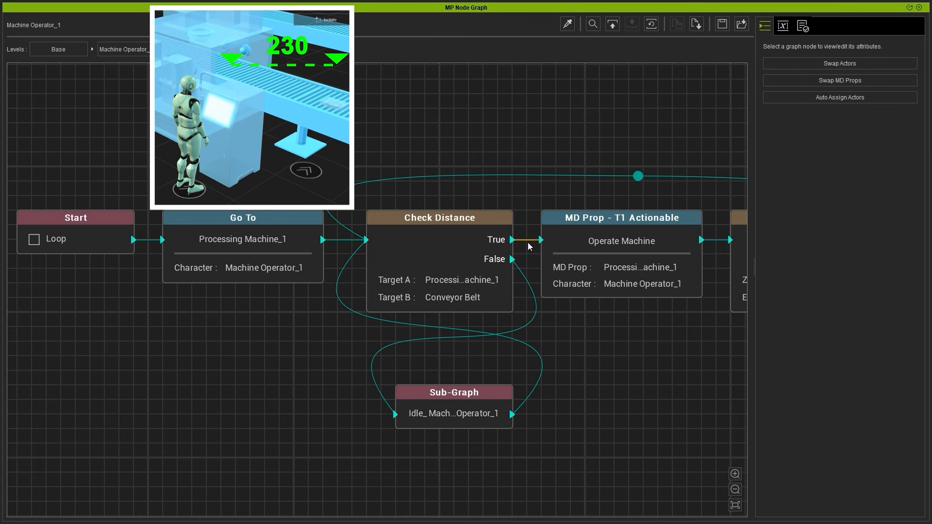
click(592, 256)
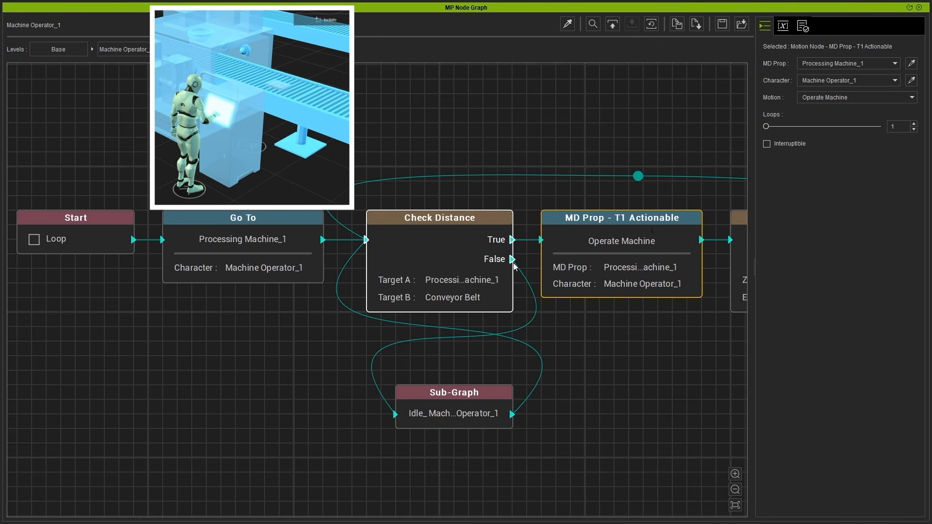
click(524, 275)
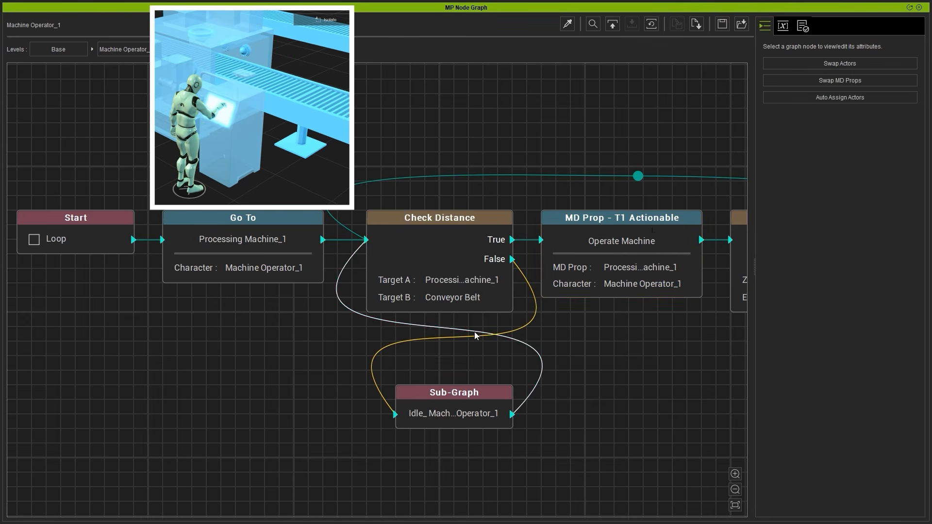
click(487, 426)
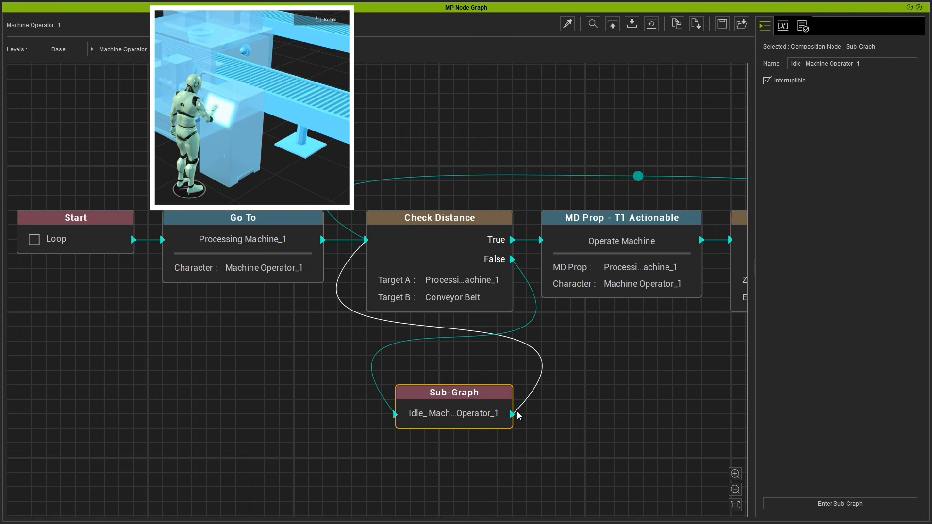
click(539, 382)
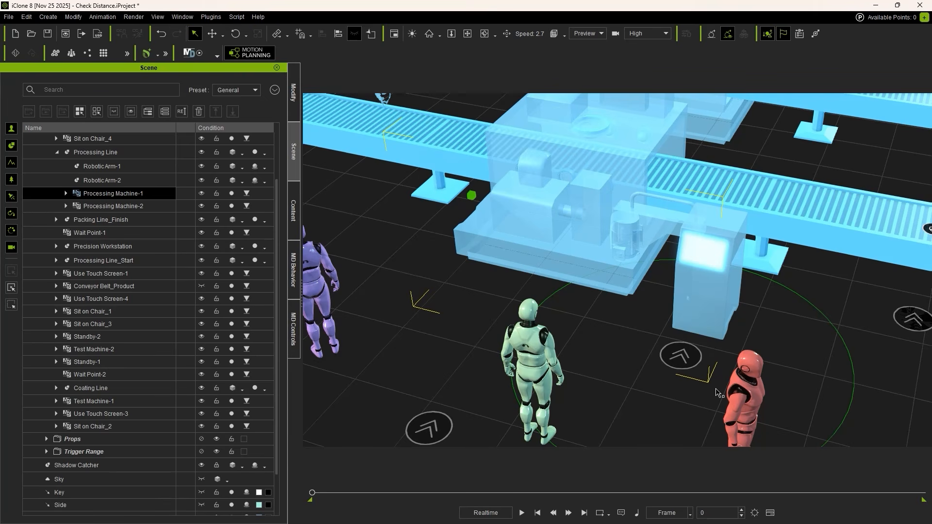
Step: Open Processing Machine-1's behavior settings and start adding or deleting its behaviors with Machine Operator-1 as the character
click(119, 194)
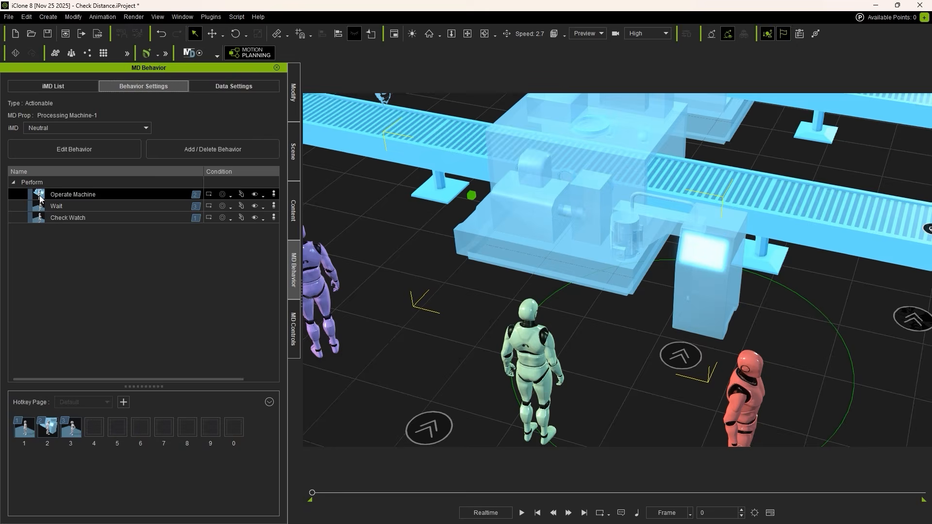
mouse_move(39, 196)
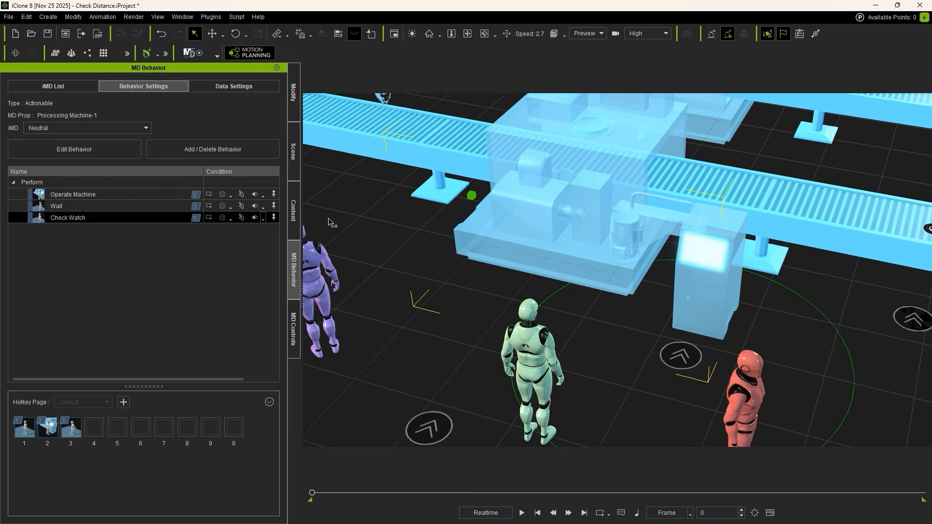
click(230, 156)
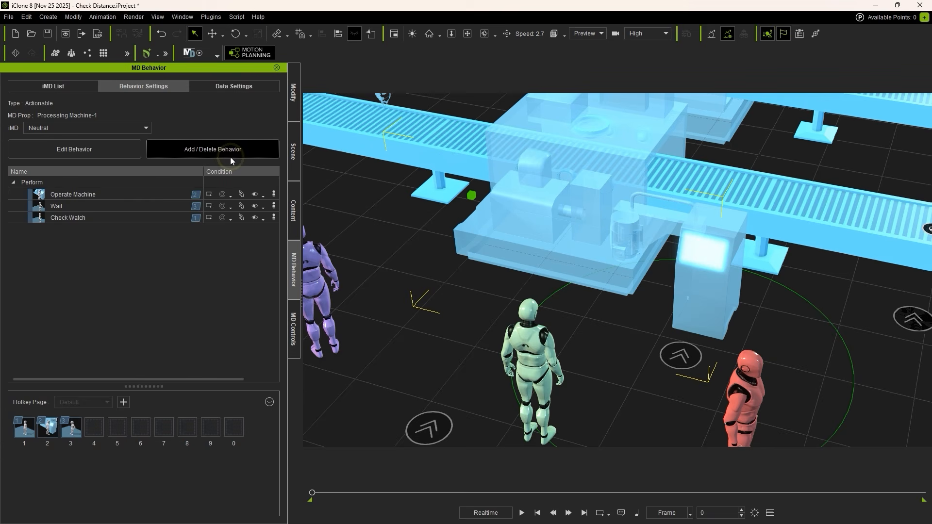
click(403, 163)
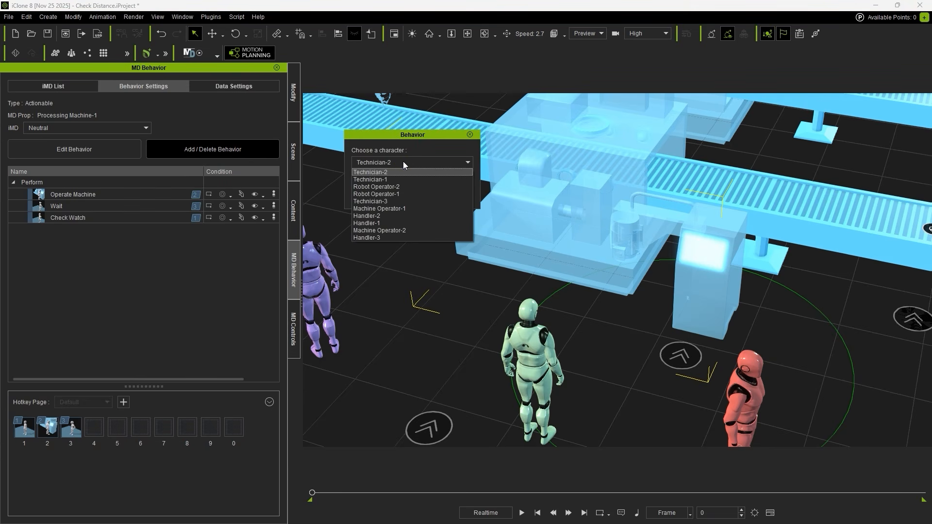
click(410, 208)
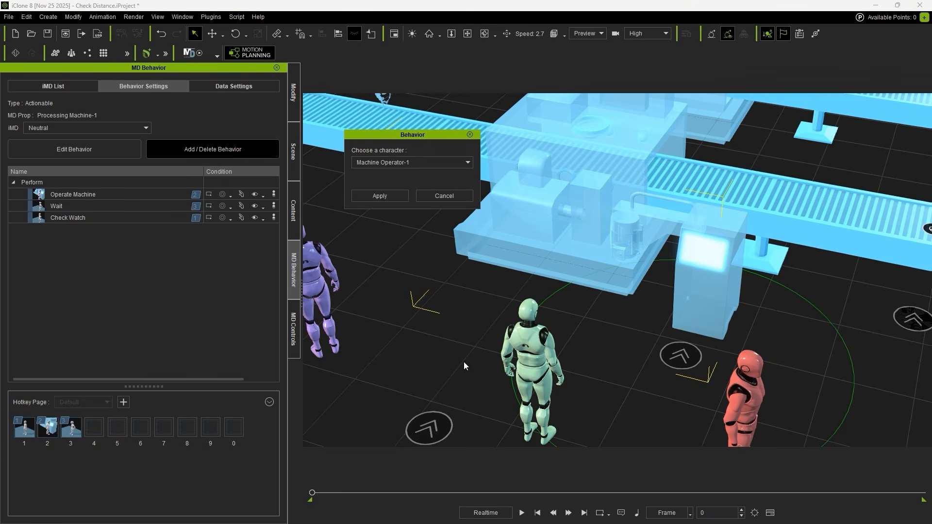
click(394, 200)
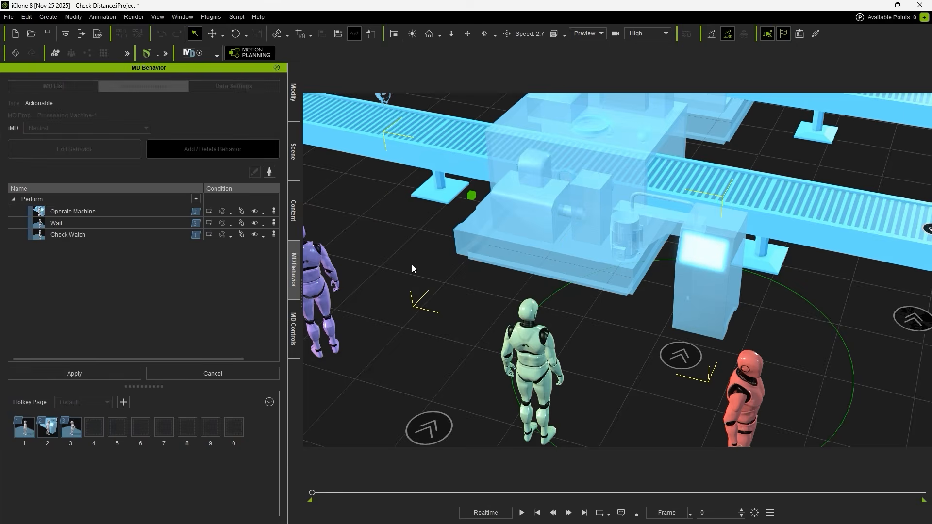
Step: Load the Operate Machine behavior from the Perform list for motion editing on Machine Operator-1
middle_drag(540, 220, 488, 244)
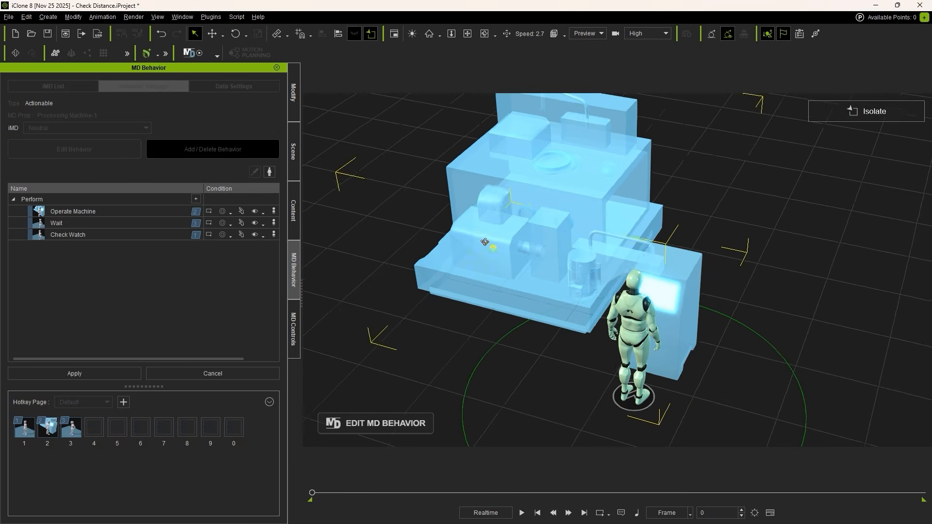
right_drag(487, 244, 365, 202)
click(90, 212)
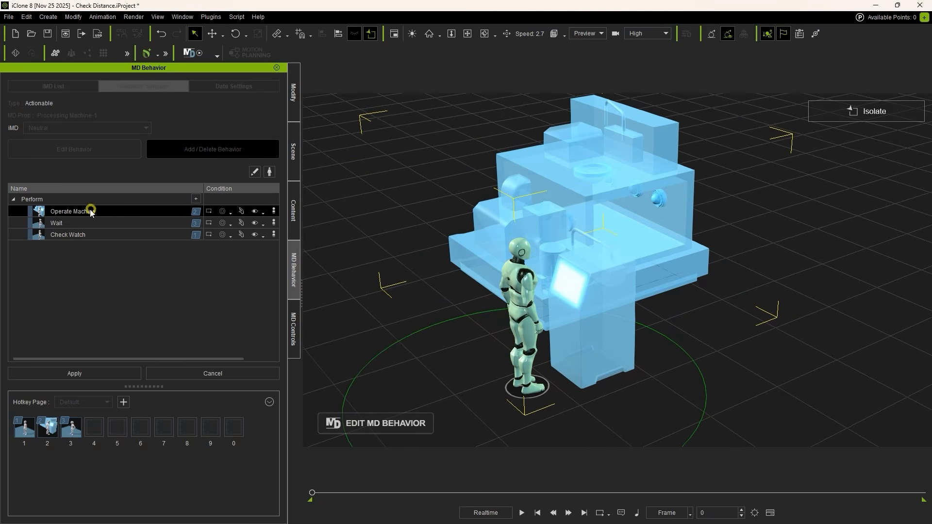
right_click(113, 212)
click(197, 261)
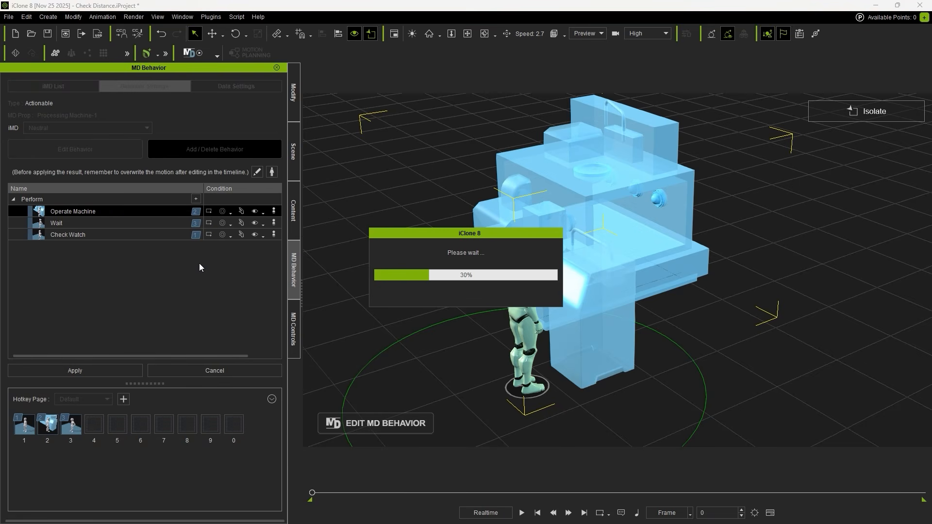
Step: Show the timeline, split Machine Operator-1's long motion clip at frame 200, and remove its middle section
click(771, 514)
drag(154, 382, 68, 397)
drag(142, 390, 219, 382)
click(219, 462)
ctrl+scroll(219, 463, up, 3)
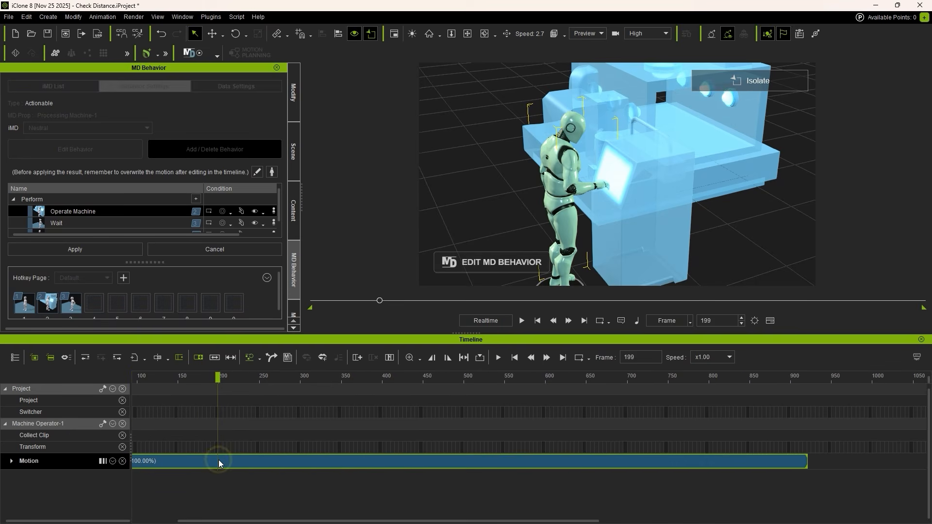
key(ctrl+b)
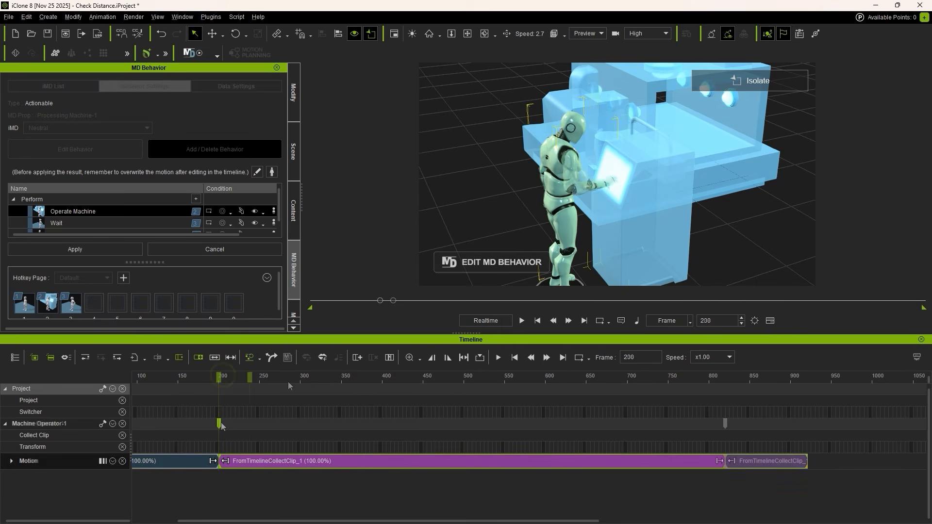
key(Delete)
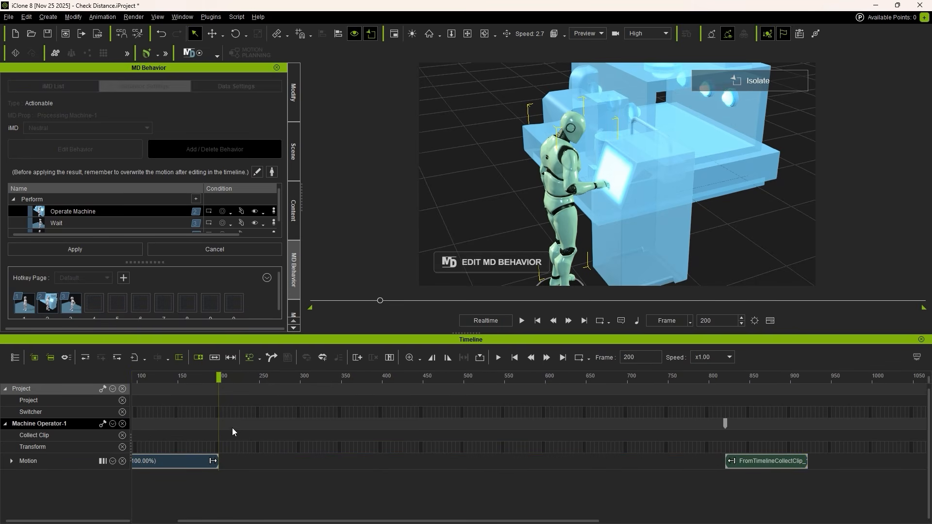
Step: Move the trailing motion clip back to blend with the shortened clip near frame 200, and play the result
drag(725, 426, 219, 438)
drag(219, 381, 206, 386)
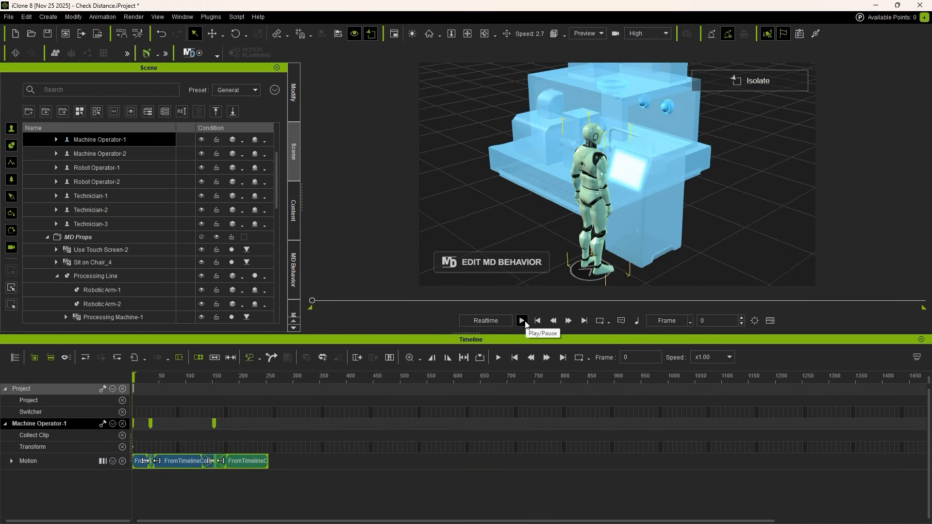
click(522, 321)
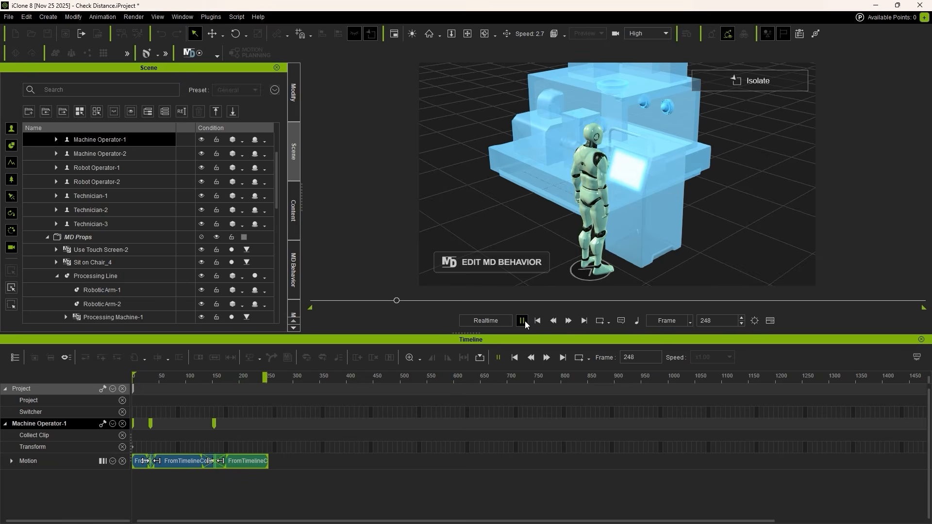
click(522, 321)
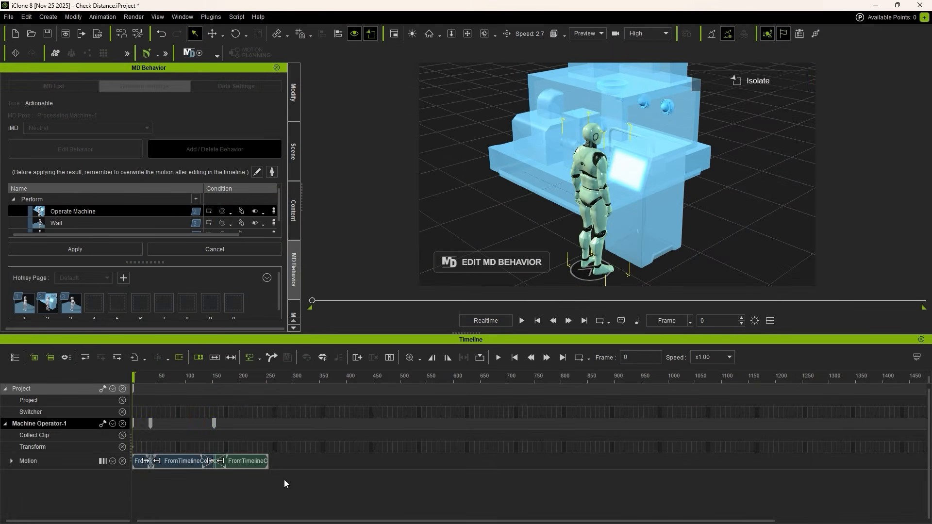
Step: Collect the full edited motion range and overwrite the selected MD behavior motion with it, saving prop animations as trigger motions
click(292, 461)
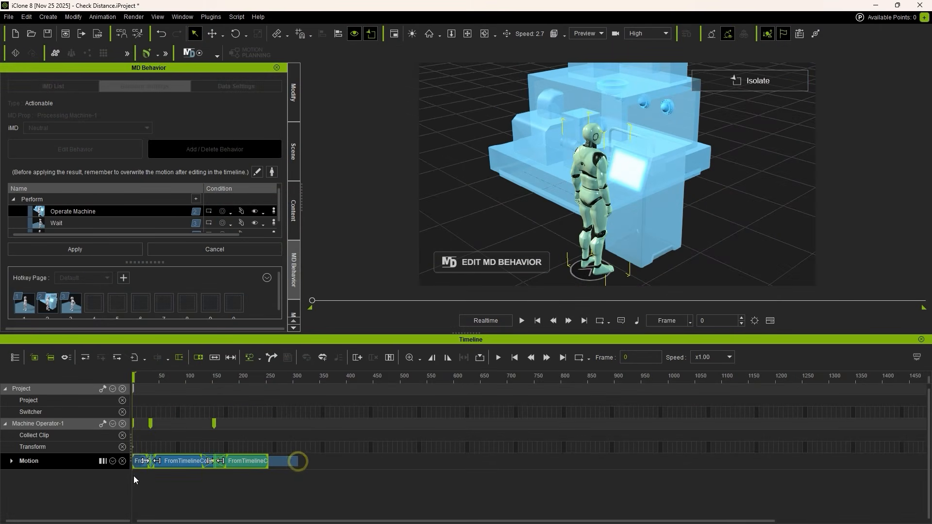
right_click(167, 470)
click(272, 305)
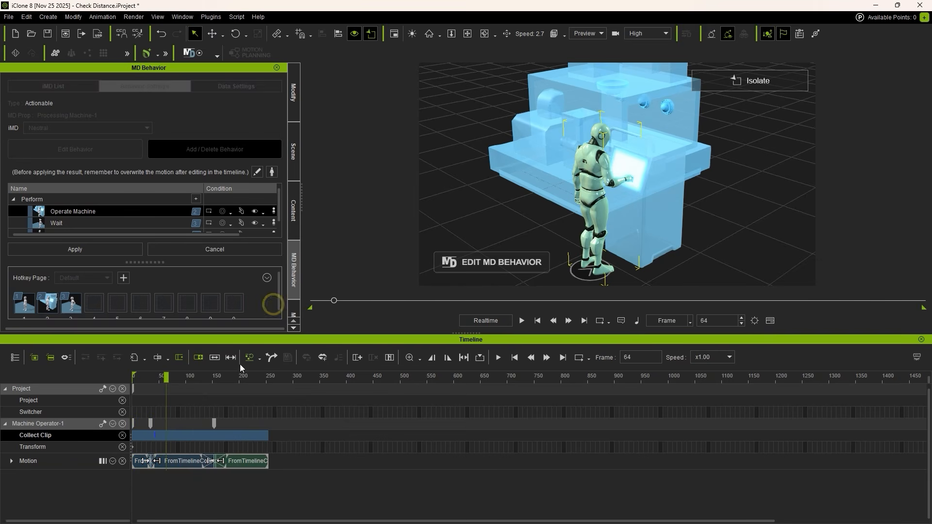
right_click(161, 435)
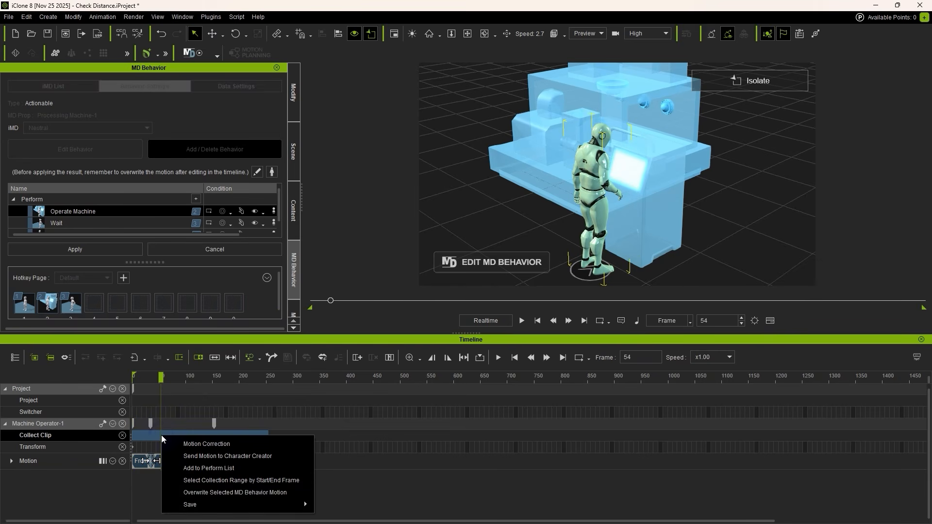
click(294, 493)
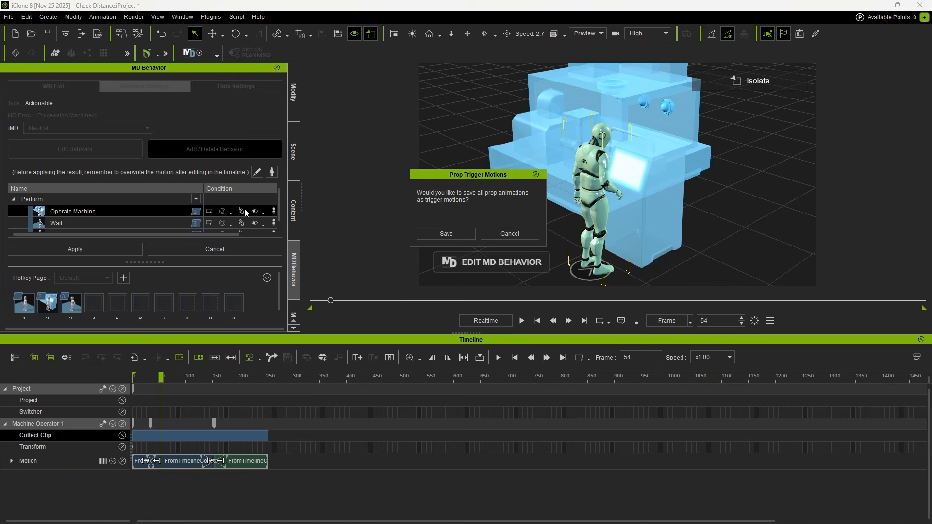
click(446, 233)
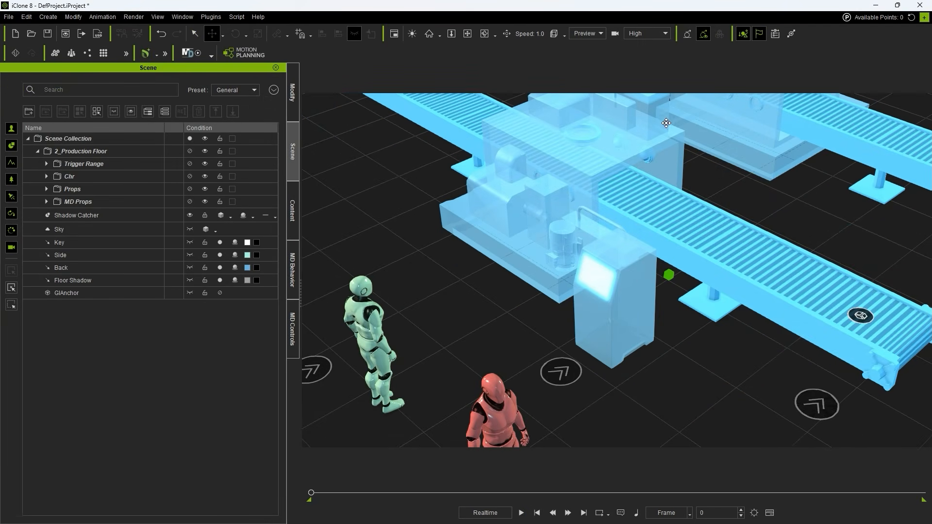
Step: Open the Motion Planning node graph, dock it beside the viewport, and enter the Machine Operator_1 sub-graph in the Processing Line group
click(236, 50)
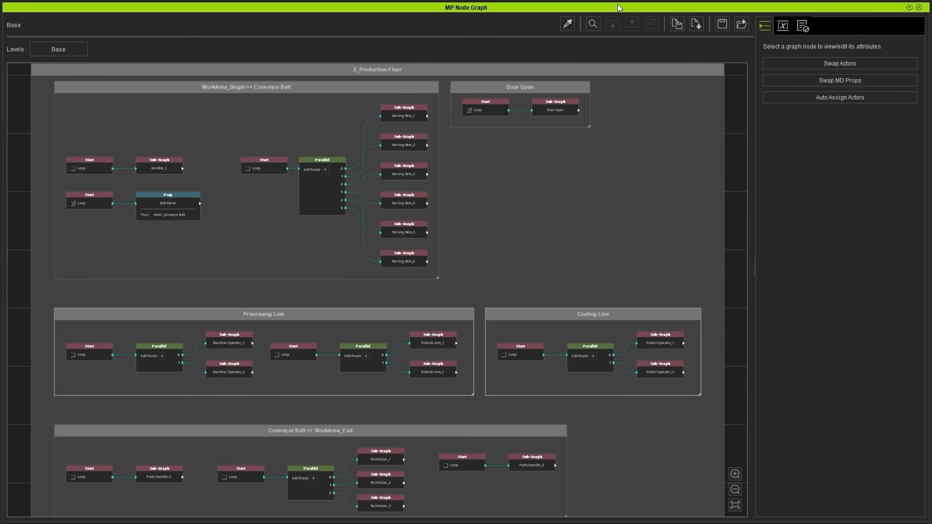
drag(616, 5, 240, 144)
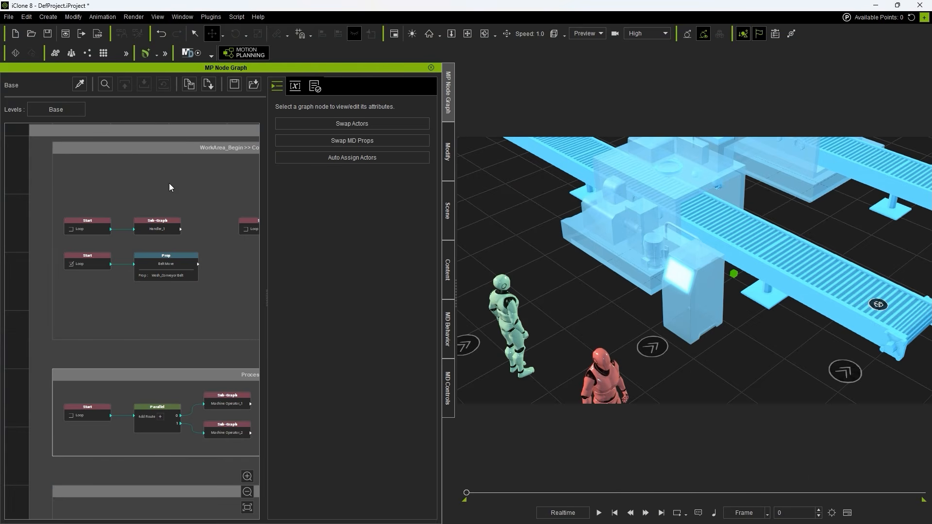
scroll(202, 358, up, 4)
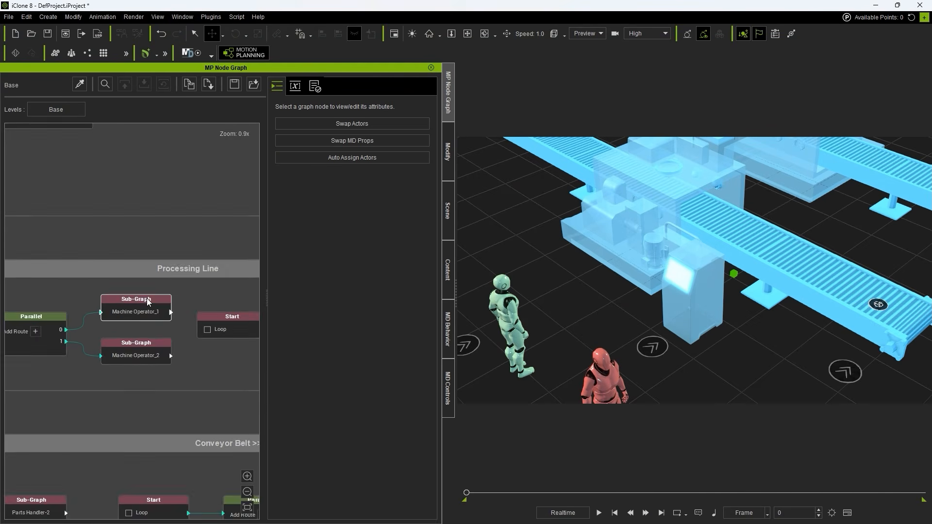
click(148, 328)
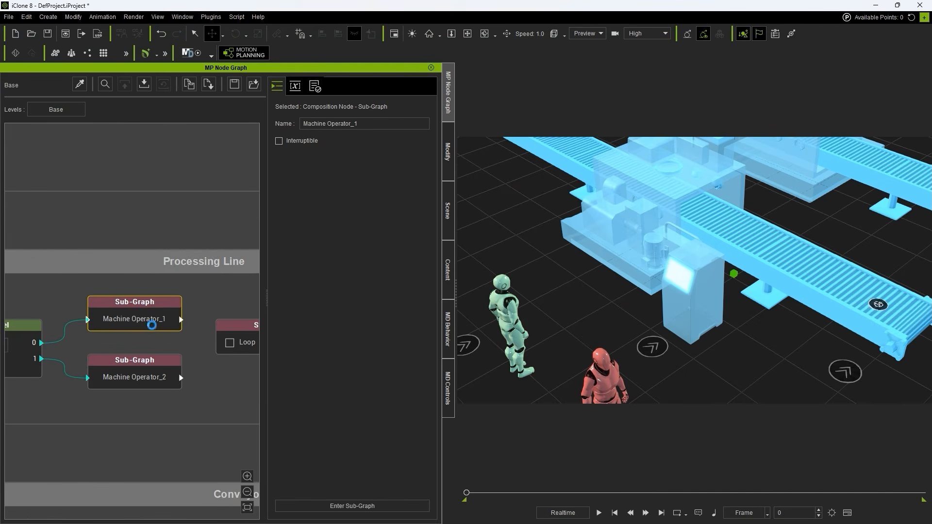
double_click(152, 325)
scroll(111, 288, up, 5)
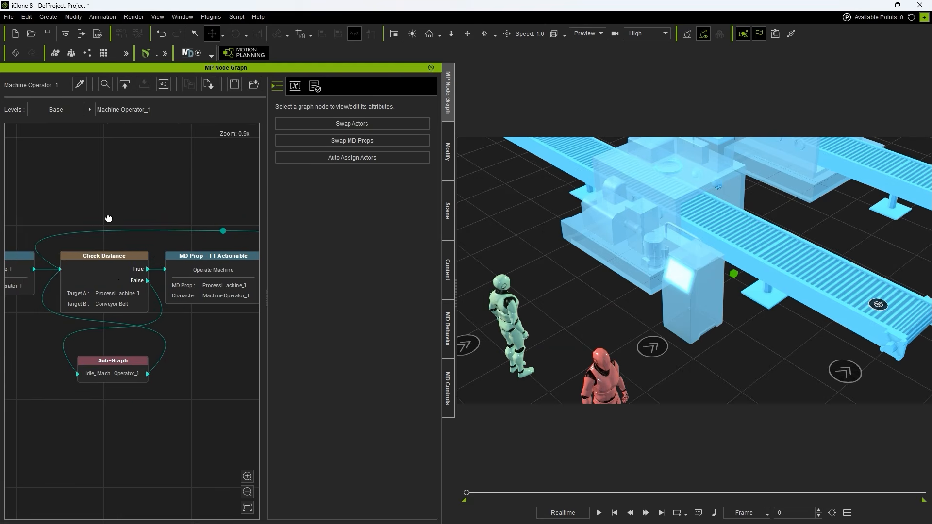
Step: Select the Check Distance node and review its available Target A and Target B options
click(113, 293)
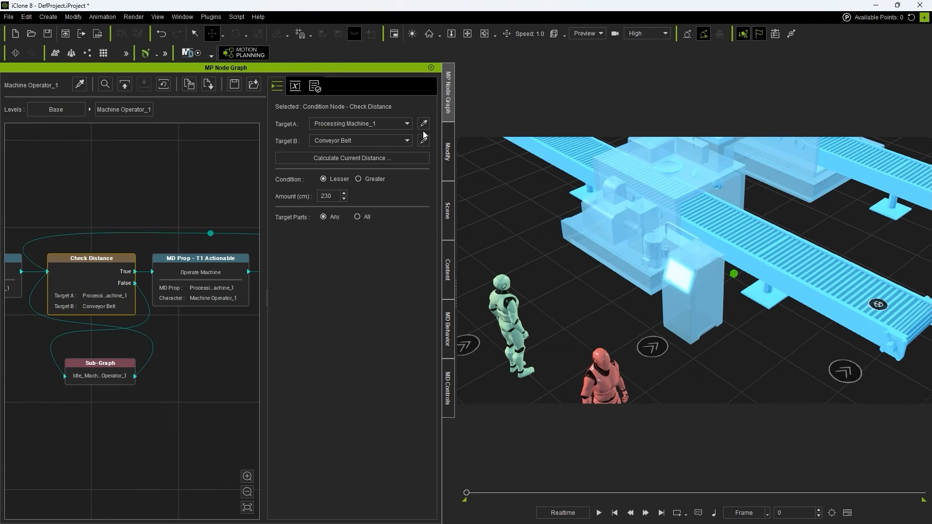
click(389, 125)
click(389, 125)
click(385, 140)
click(385, 141)
Step: Locate Conveyor Belt among the scene's MD Props and compare it with the Check Distance node's settings
click(444, 193)
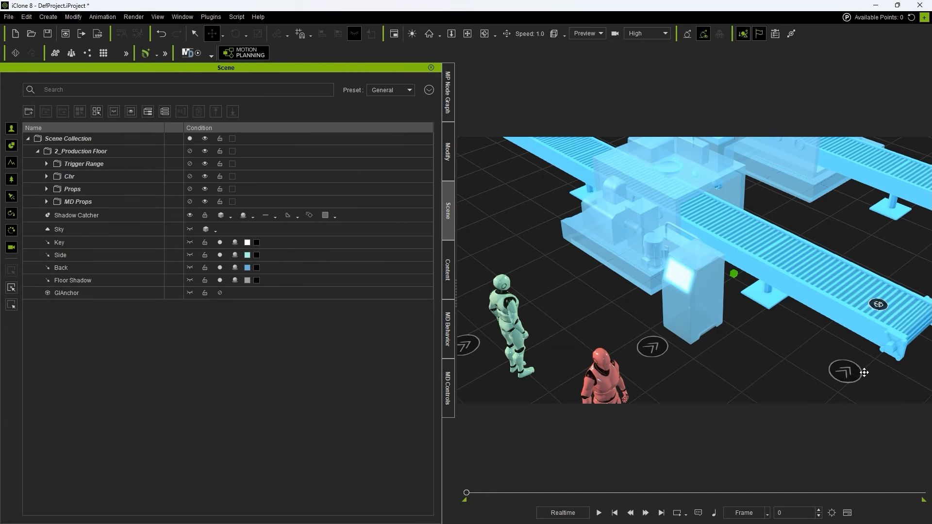
click(99, 232)
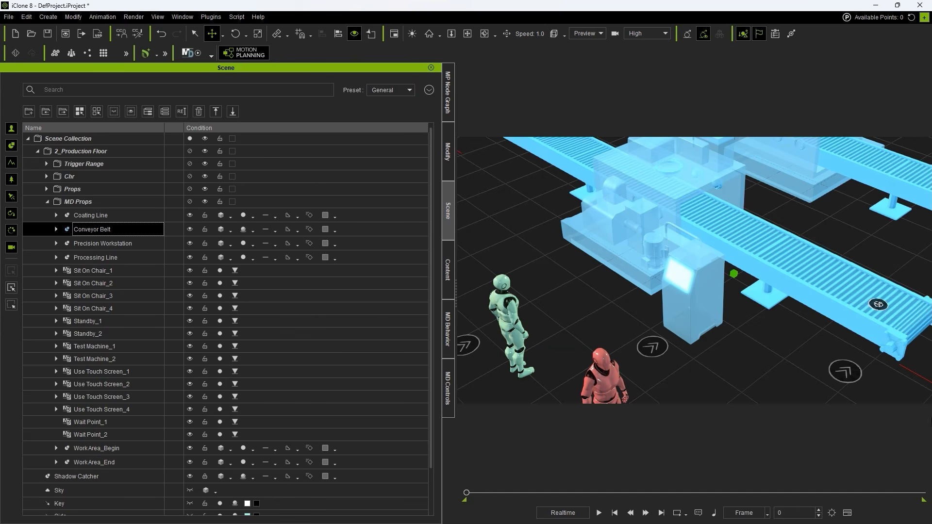
click(449, 116)
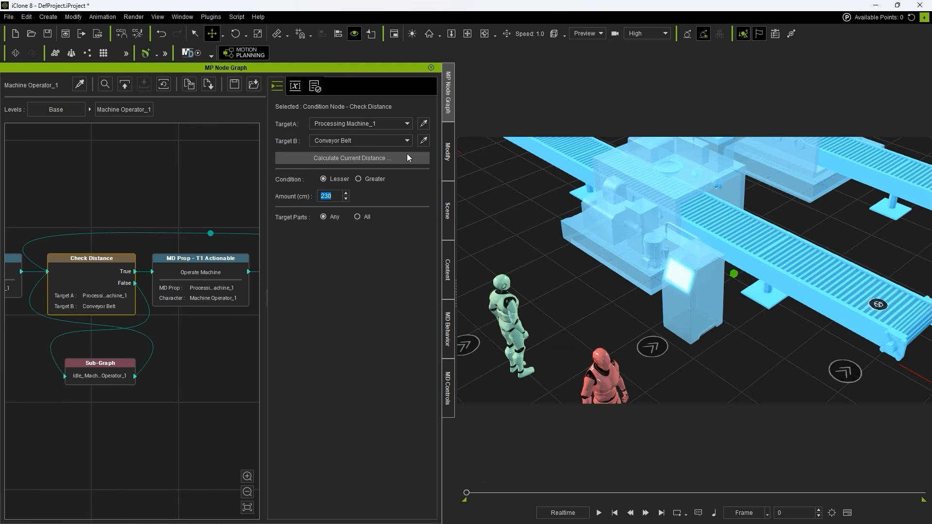
click(447, 204)
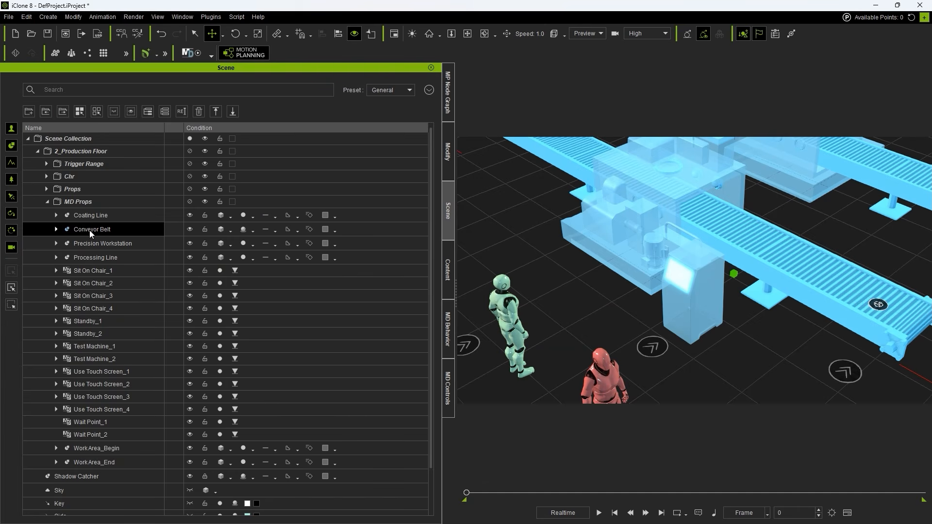
Step: Expand Conveyor Belt in the scene hierarchy and move Moving Item_1 along the belt to beside Processing Machine_1
click(57, 229)
click(125, 242)
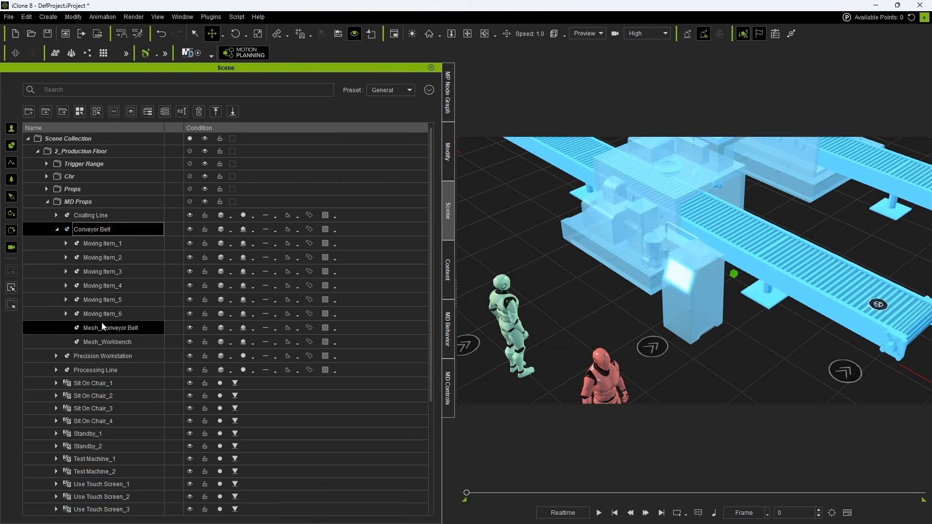
shift+click(130, 314)
click(107, 248)
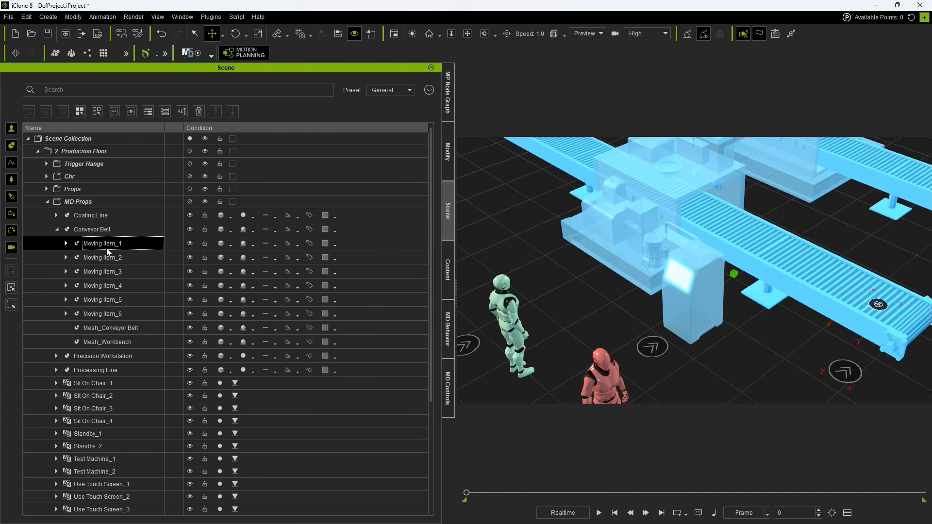
drag(830, 330, 714, 266)
alt+drag(806, 223, 759, 249)
right_drag(758, 249, 724, 281)
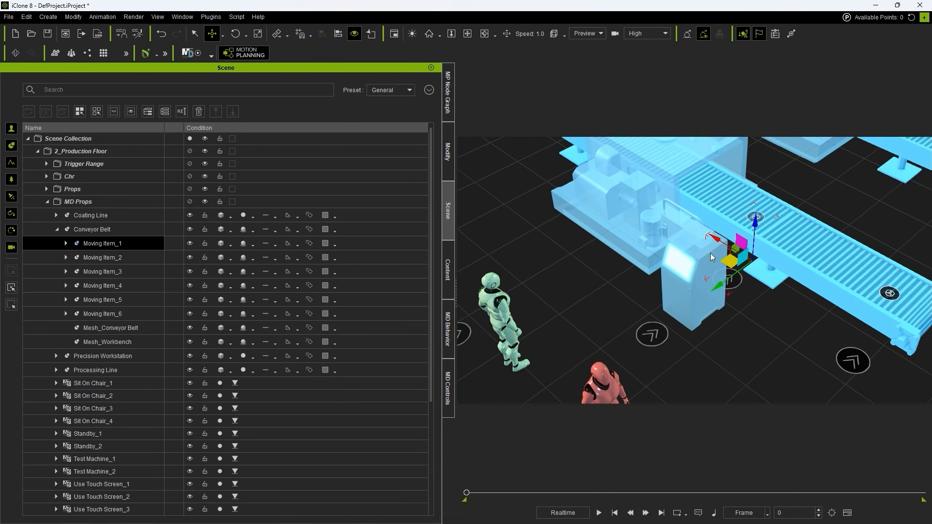
Step: Find Put On Conveyor Belt_1 inside Moving Item_1 and set it as Target B of the Check Distance node
click(66, 243)
click(103, 256)
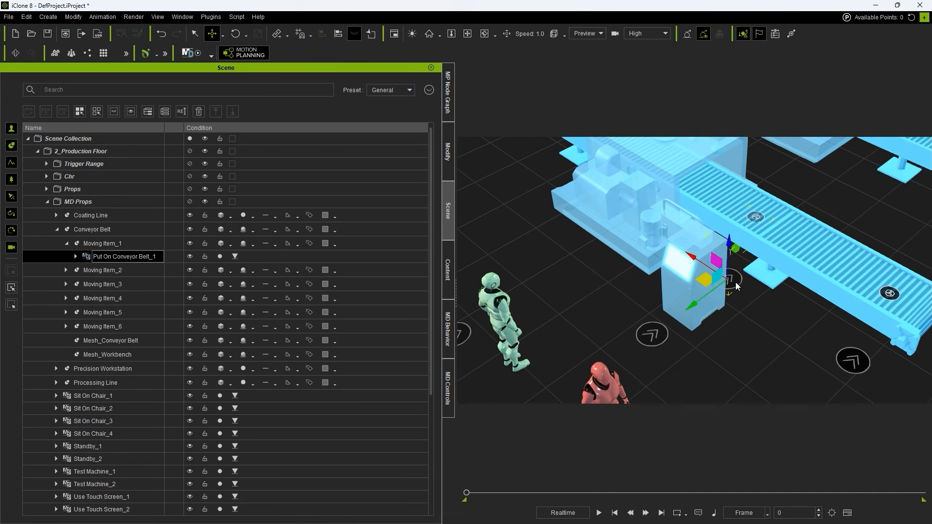
click(447, 92)
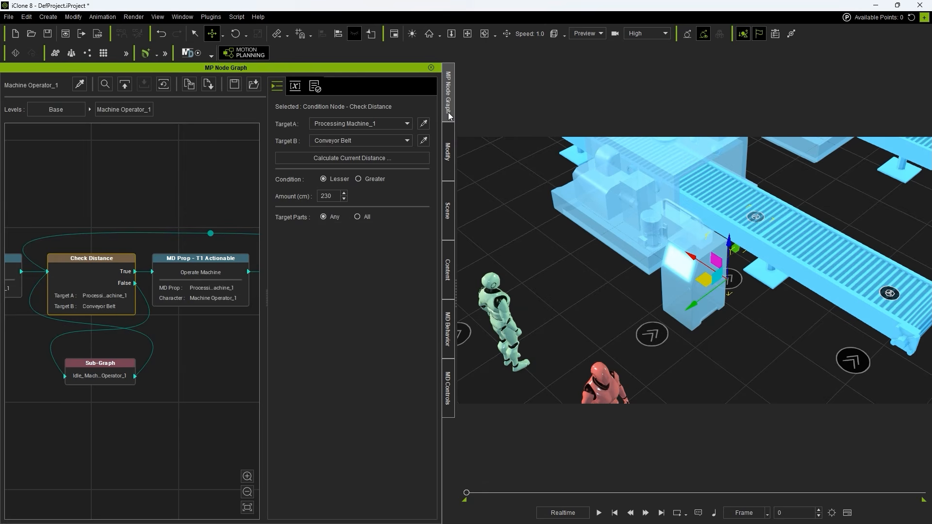
click(377, 140)
scroll(367, 194, down, 5)
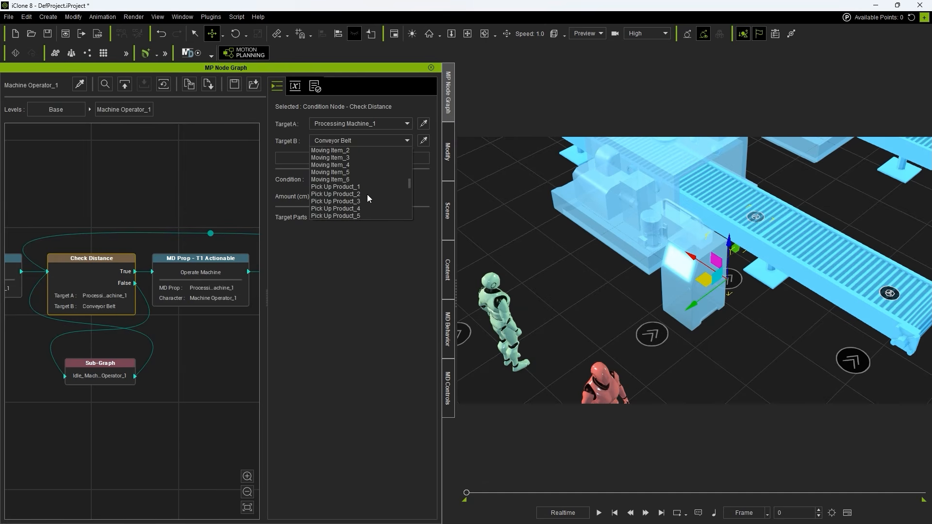
click(380, 217)
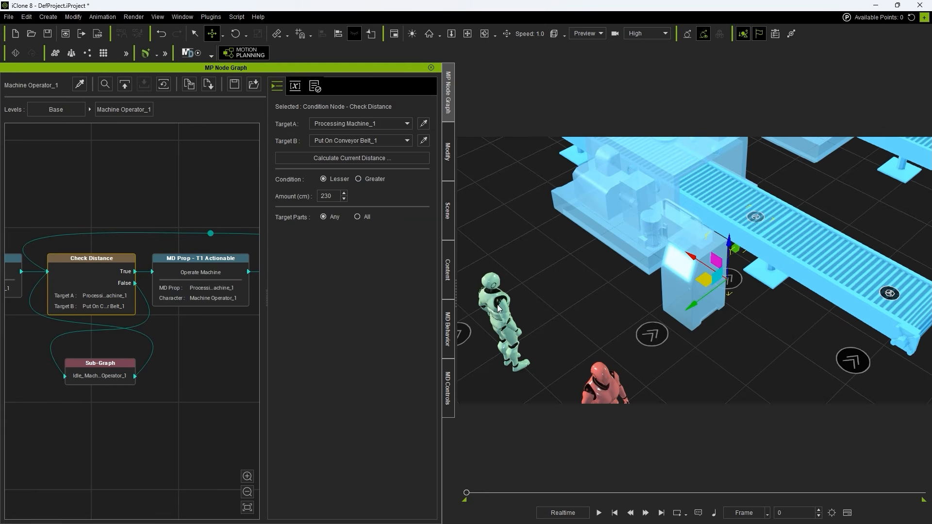
Step: Calculate the current distance between Processing Machine_1 and Put On Conveyor Belt_1, and undo the test change
click(396, 159)
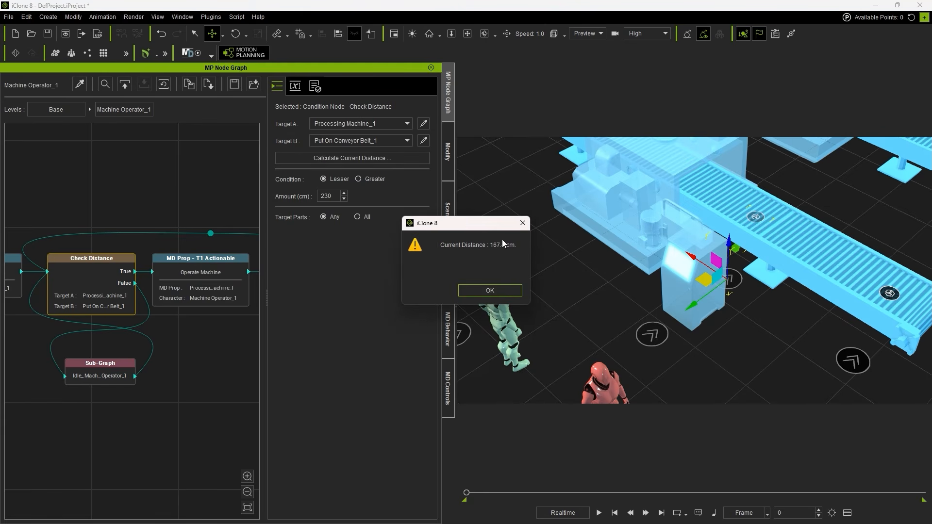
click(503, 288)
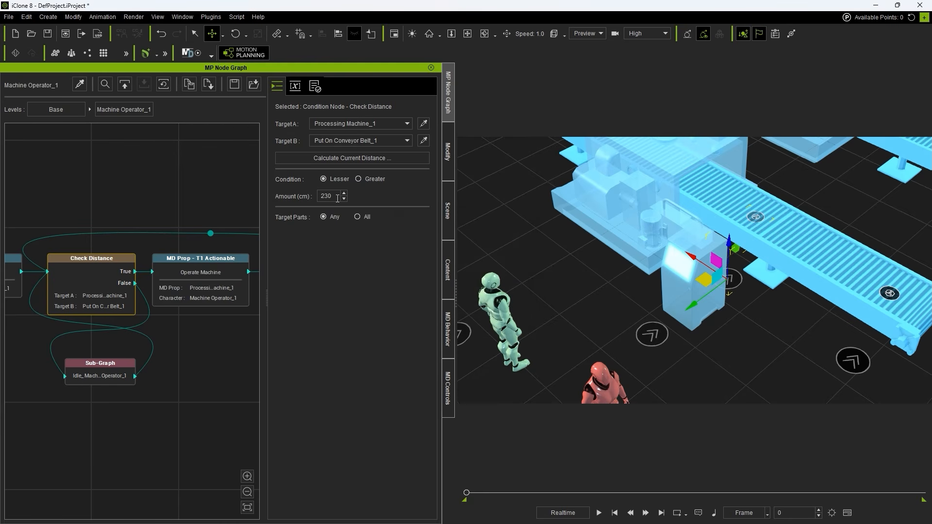
key(ctrl+z)
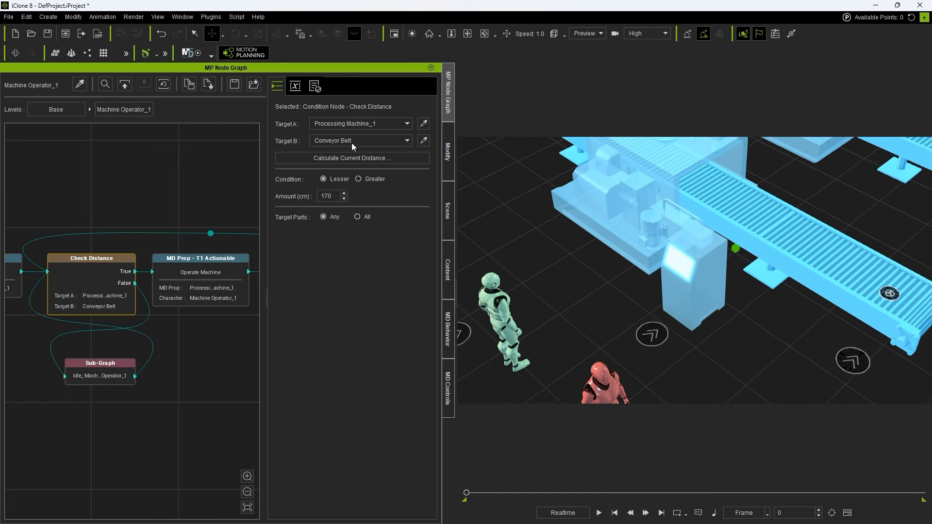
Step: Select Moving Item_1 through Moving Item_6 under Conveyor Belt in the scene hierarchy and compare them with the Check Distance settings
click(447, 204)
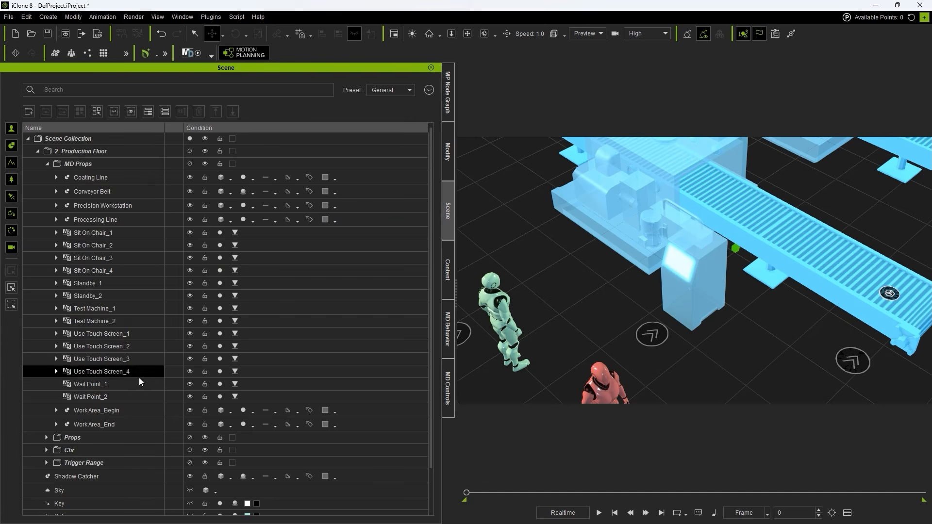
click(57, 192)
click(108, 206)
shift+click(114, 275)
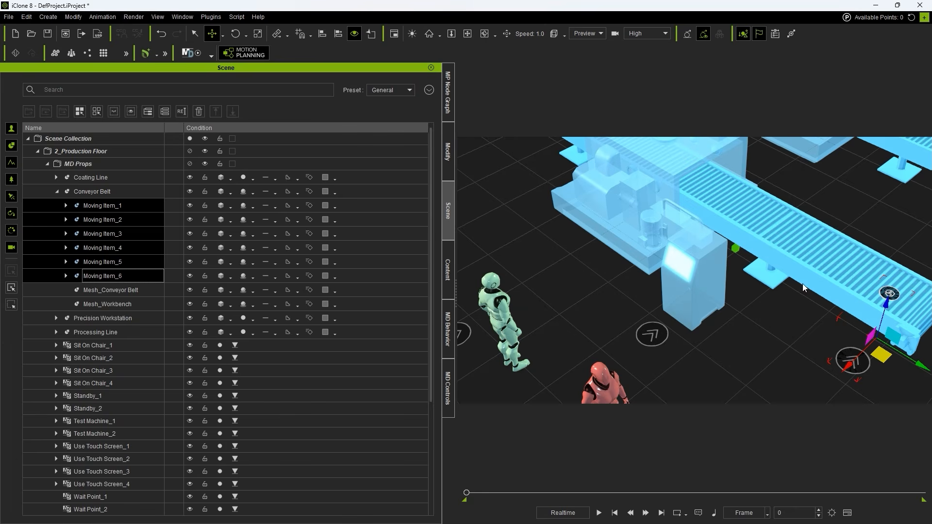
click(446, 109)
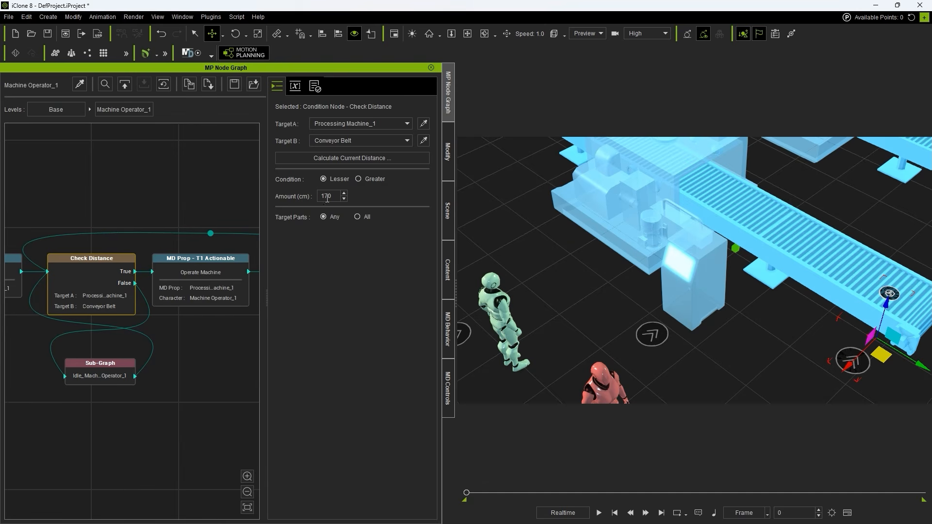
click(177, 279)
click(191, 332)
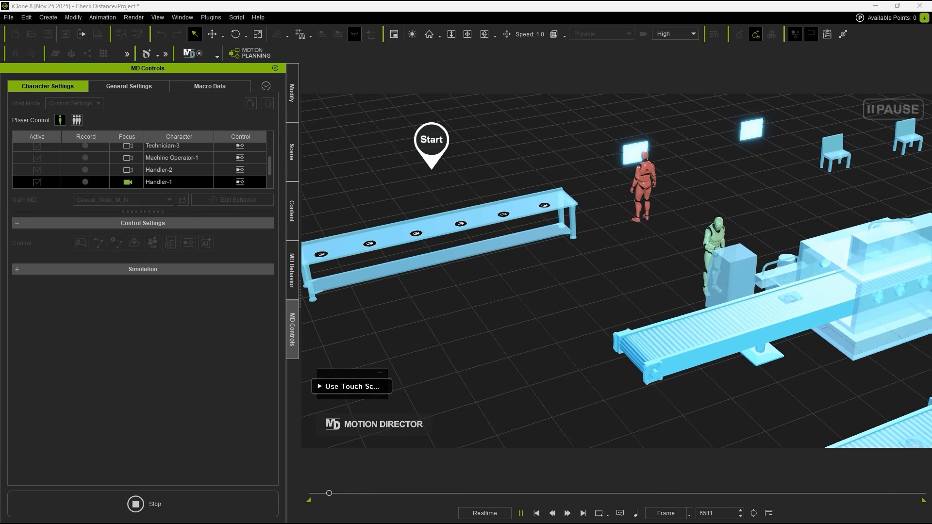
Step: Watch the running simulation around the processing machine and follow the machine operator's movement from a closer view
scroll(571, 305, up, 2)
middle_drag(570, 306, 582, 322)
scroll(583, 322, up, 1)
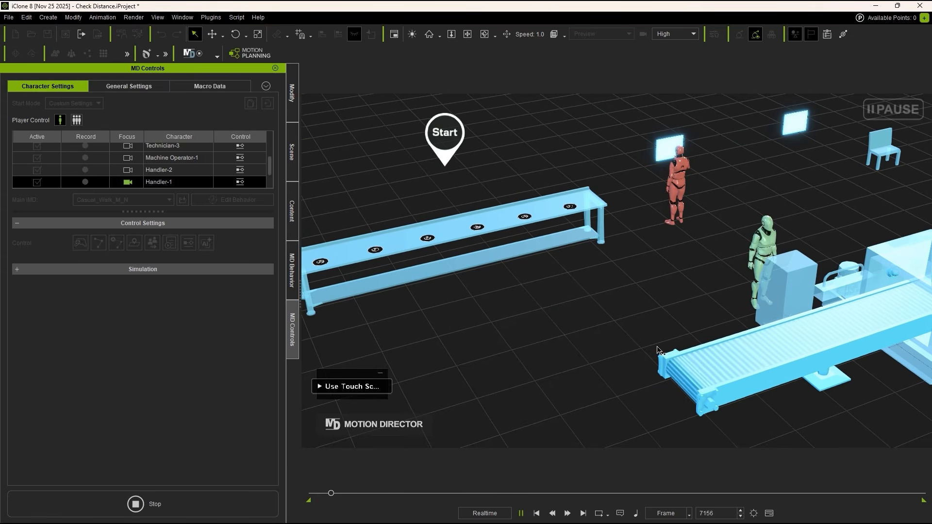
middle_drag(802, 414, 677, 425)
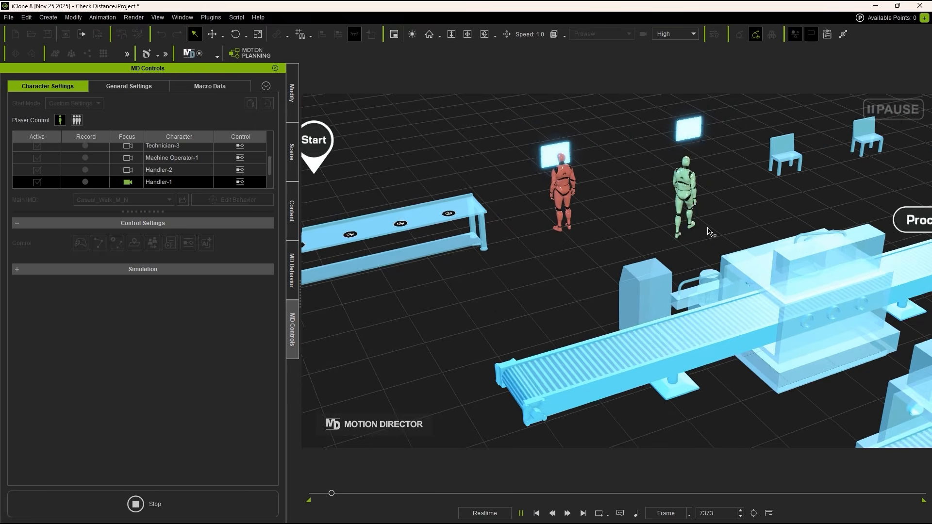
scroll(710, 227, up, 1)
middle_drag(711, 204, 689, 236)
scroll(682, 309, up, 1)
scroll(697, 238, down, 2)
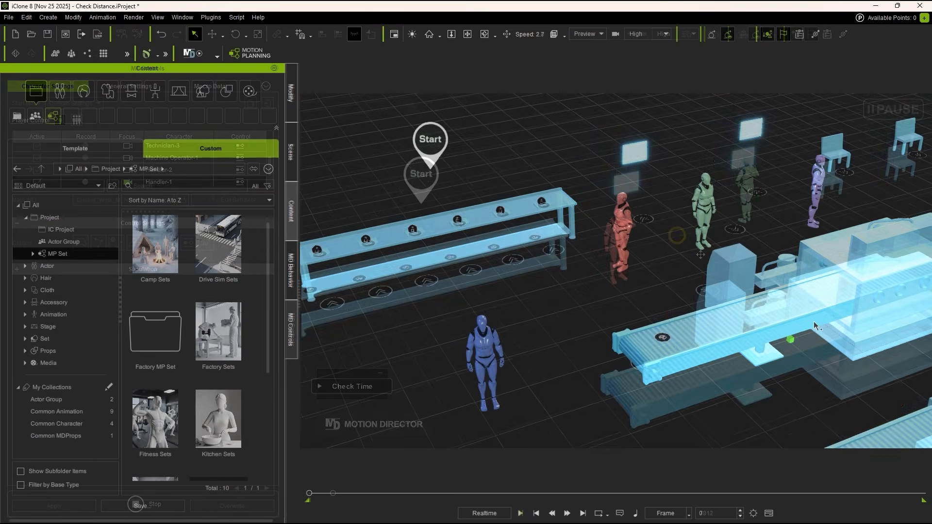
Step: Select the trigger zone around the first processing machine and examine its boundary on the conveyor from several angles
middle_drag(793, 323, 665, 307)
scroll(694, 348, up, 3)
click(684, 332)
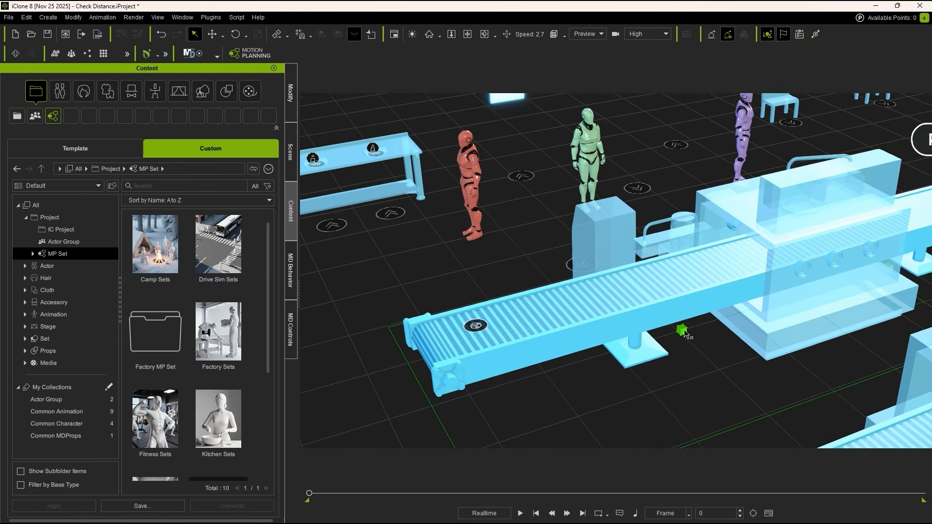
right_drag(470, 329, 674, 426)
scroll(670, 389, down, 5)
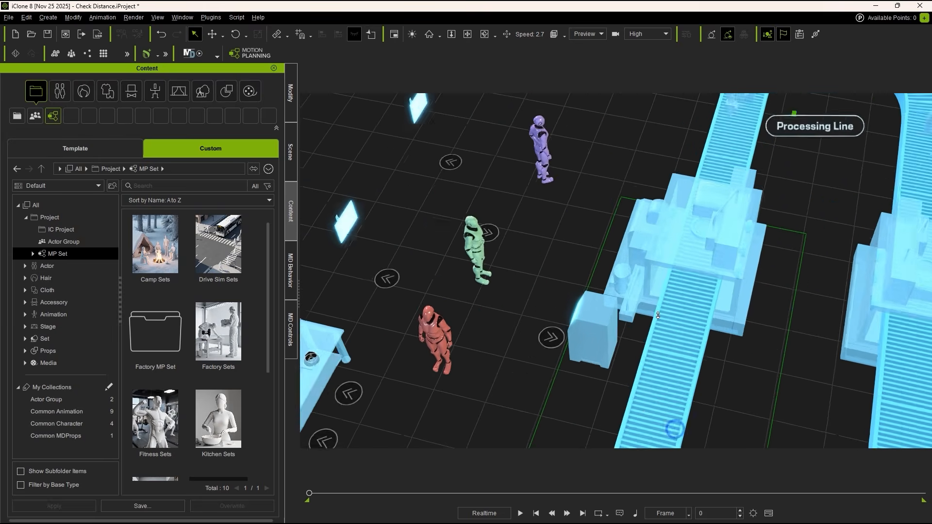
middle_drag(649, 253, 651, 196)
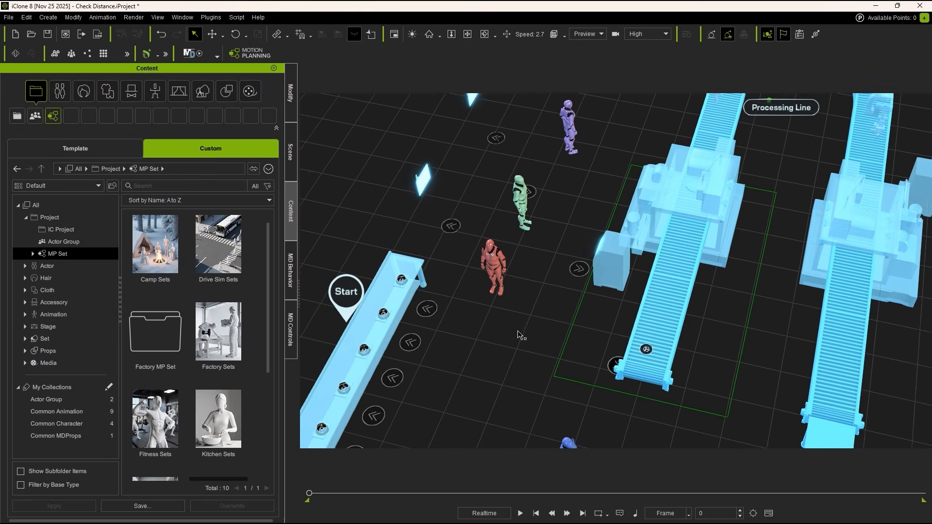
right_drag(528, 337, 787, 351)
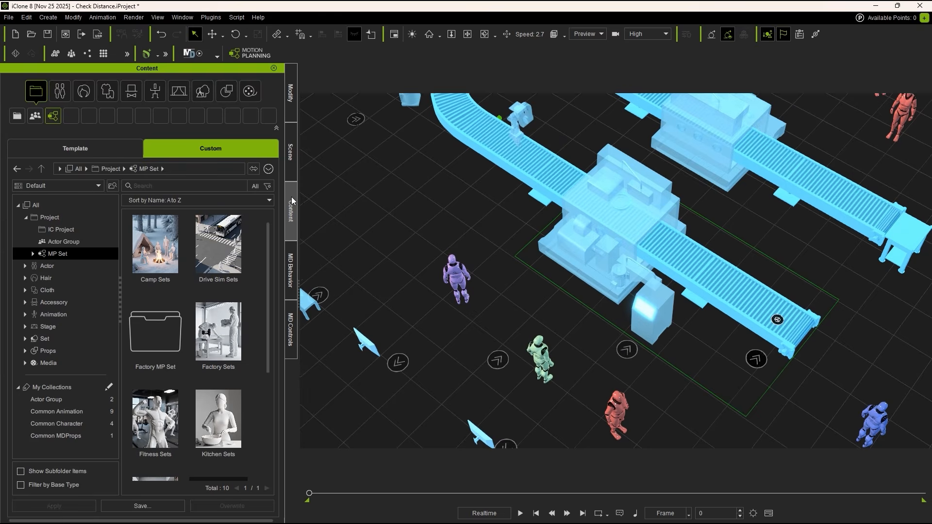
Step: Select the Conveyor Belt MD Prop in the scene hierarchy and move it along the line past the processing machine to beside the robotic arm
click(290, 172)
click(762, 369)
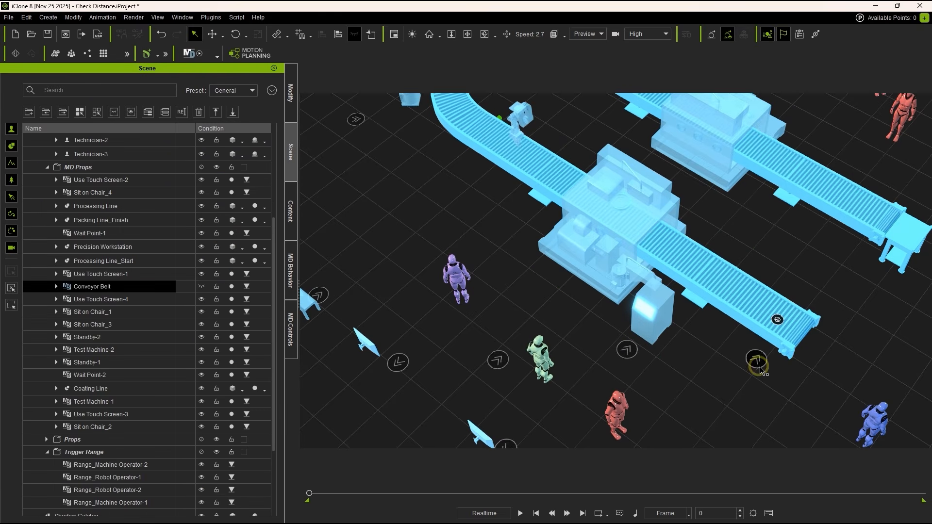
double_click(111, 290)
right_drag(522, 292, 663, 324)
key(w)
middle_drag(742, 346, 740, 320)
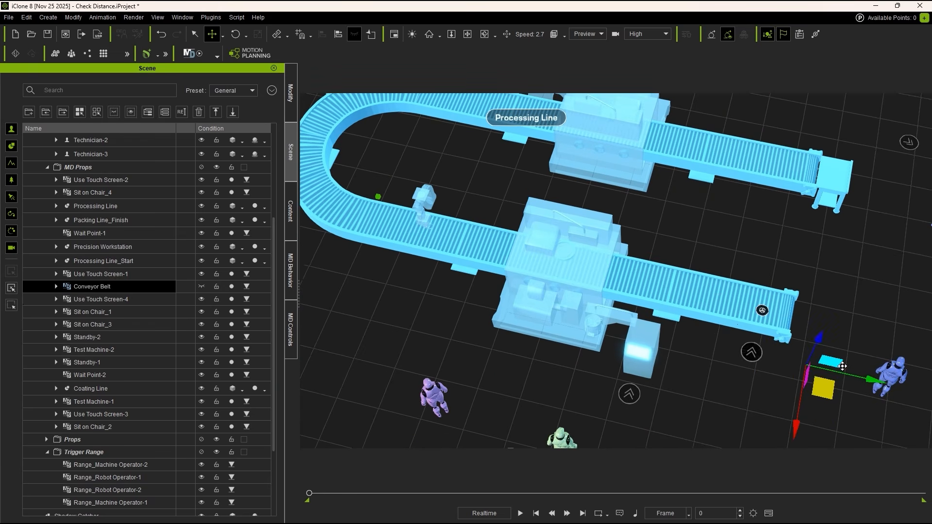
mouse_move(843, 367)
mouse_down()
mouse_move(799, 370)
mouse_move(519, 330)
mouse_up()
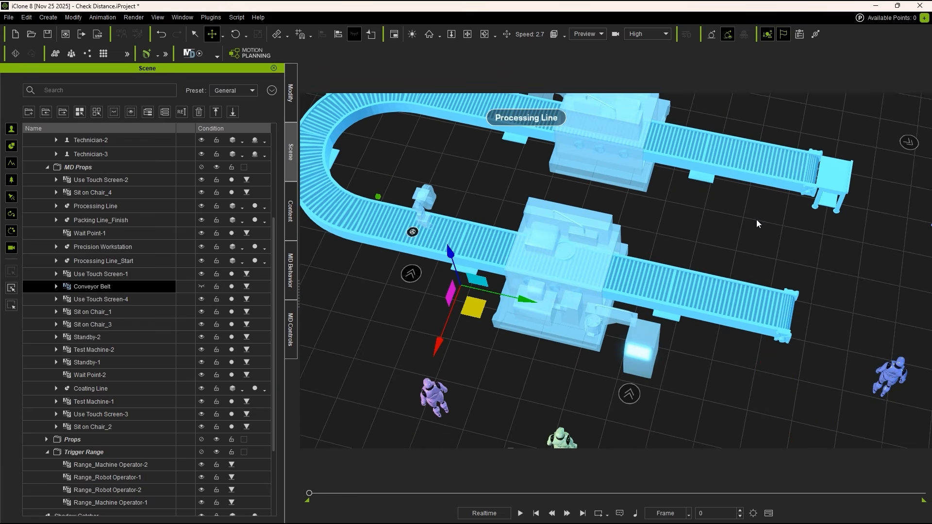
Step: Select the Range_Machine Operator-1 trigger zone and inspect it from the opposite side of the processing line
right_drag(654, 387, 746, 276)
right_drag(493, 244, 478, 211)
click(501, 246)
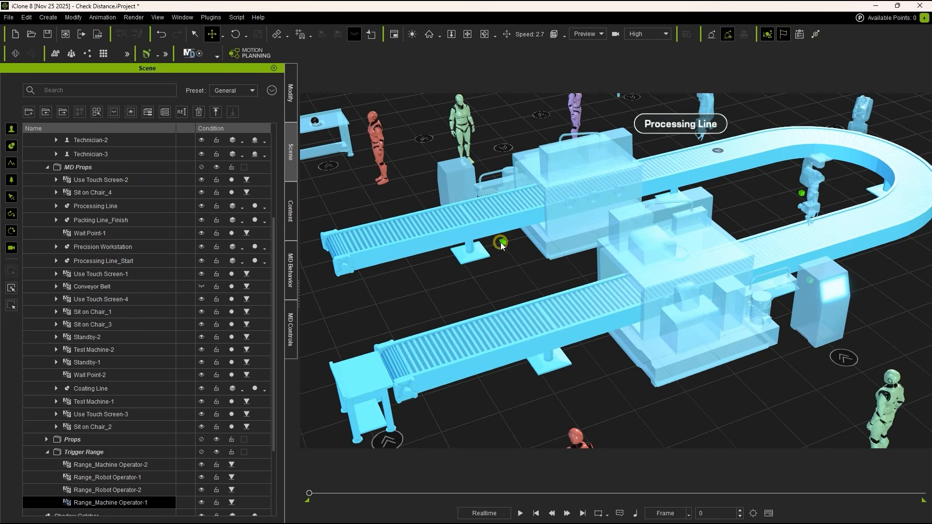
mouse_move(501, 246)
right_down()
mouse_move(609, 265)
mouse_move(699, 255)
right_up()
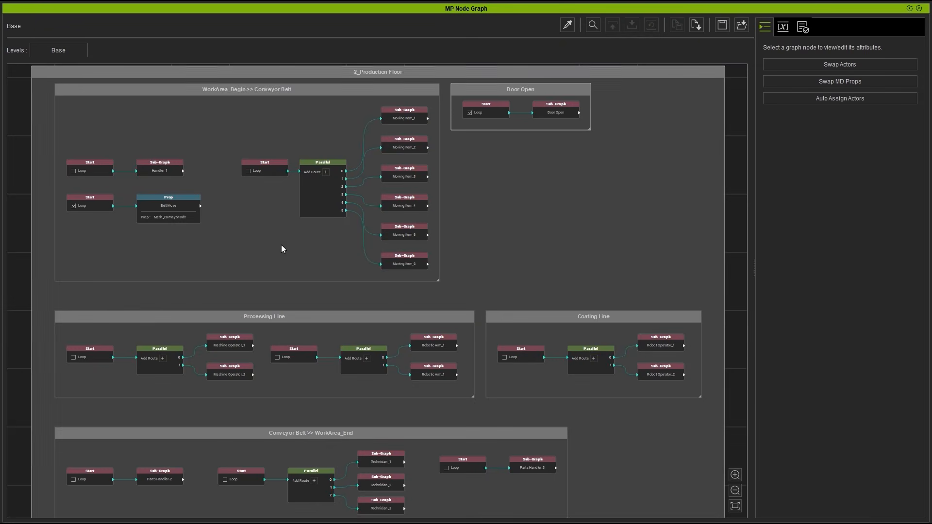
Step: Enter the Machine Operator_1 sub-graph in the Processing Line group of the node graph
scroll(226, 357, up, 5)
right_drag(223, 378, 398, 325)
scroll(398, 324, up, 1)
click(387, 329)
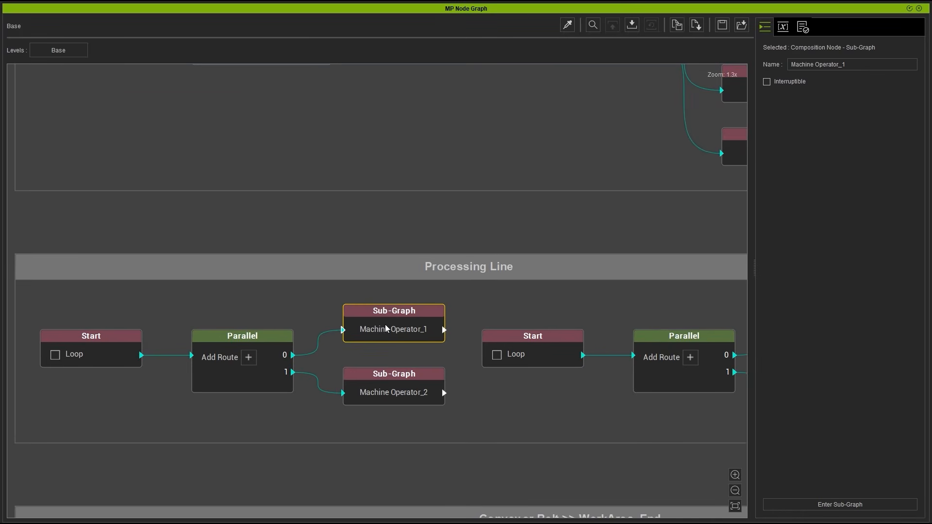
double_click(388, 334)
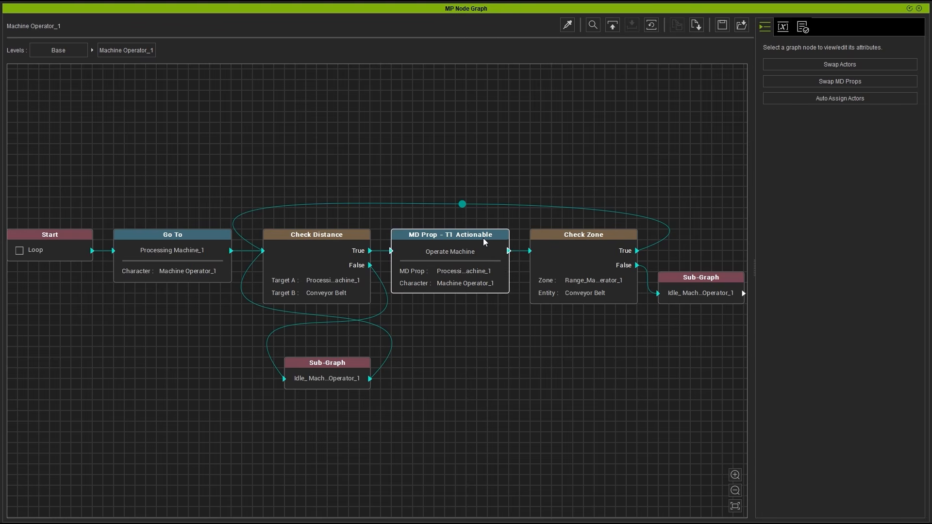
Step: Examine the Operate Machine node and its connection to the Check Zone node
click(463, 265)
click(570, 278)
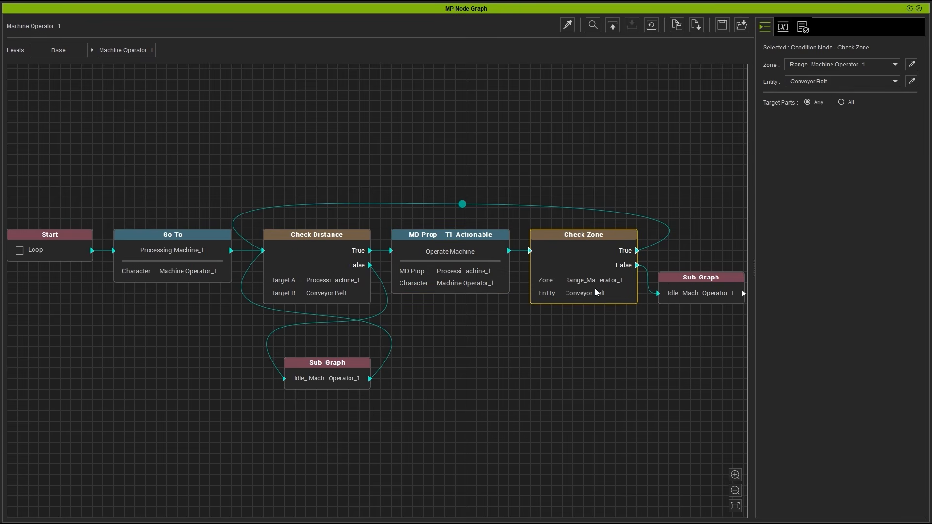
middle_drag(596, 292, 441, 288)
scroll(409, 260, up, 2)
click(367, 247)
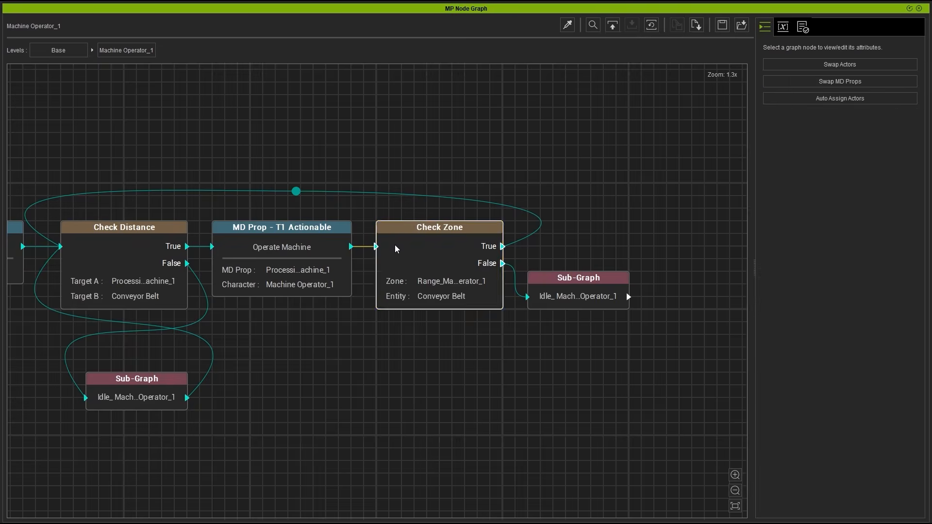
scroll(395, 248, up, 2)
middle_drag(402, 158, 439, 160)
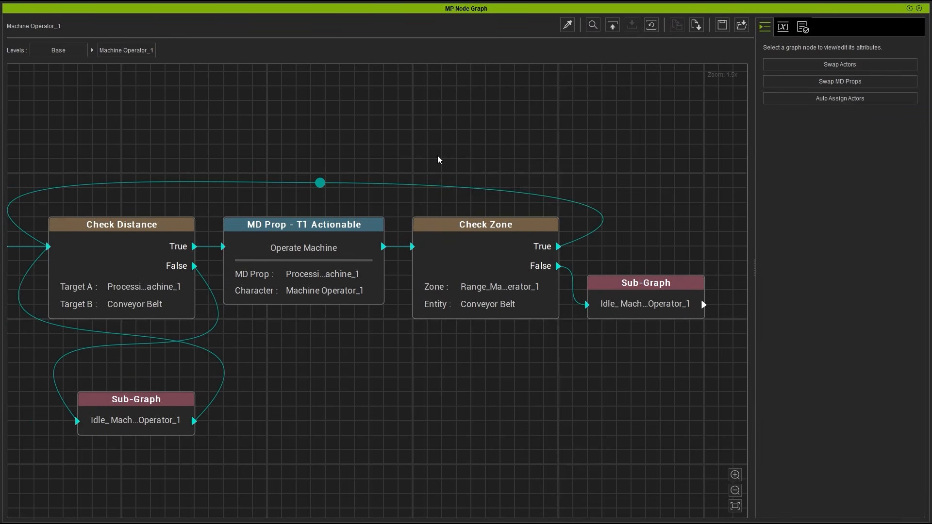
Step: Select the Check Zone node and review its available Zone and Entity options without changing them
click(456, 257)
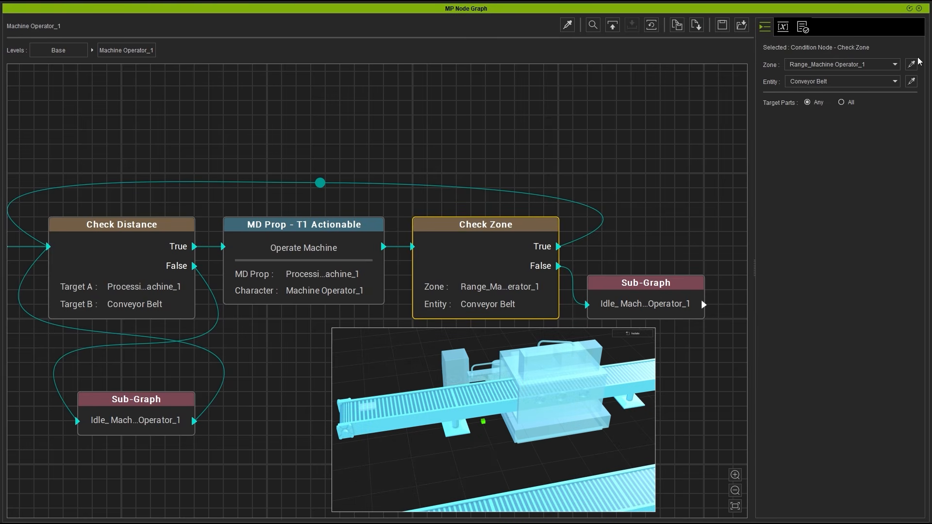
click(879, 66)
click(879, 65)
click(867, 82)
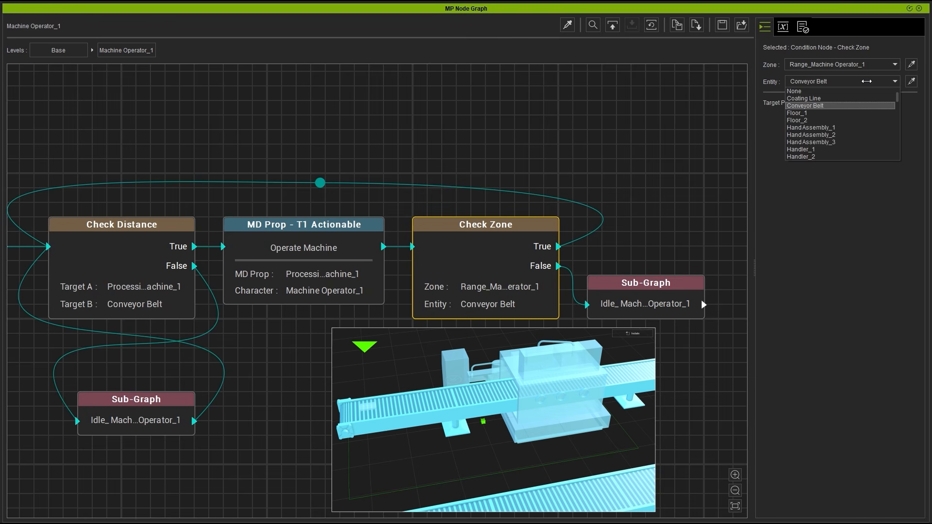
click(867, 82)
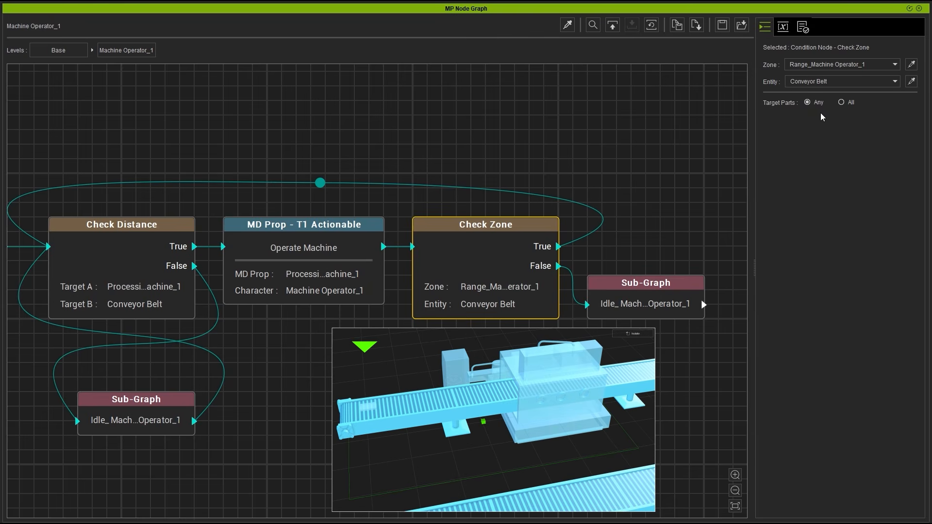
Step: Trace Check Zone's True output back to Check Distance and its False output to the idle sub-graph
click(578, 244)
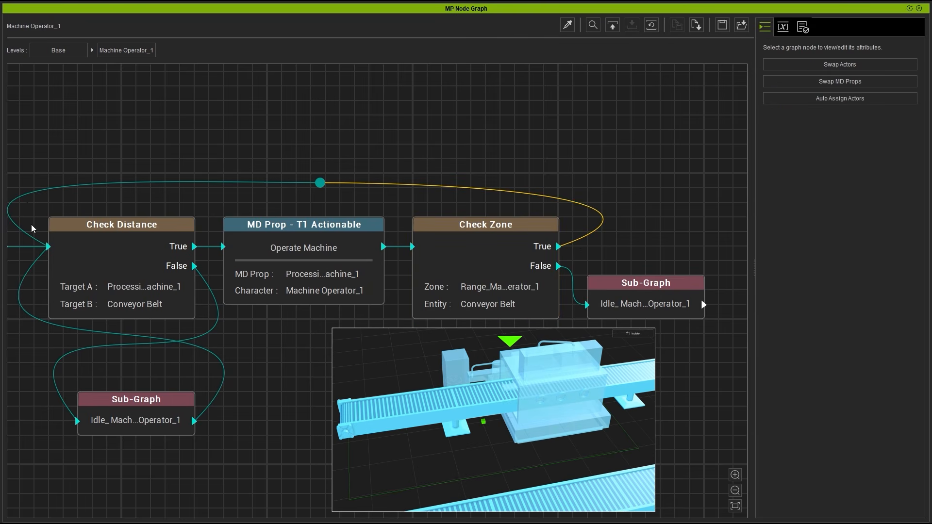
click(80, 284)
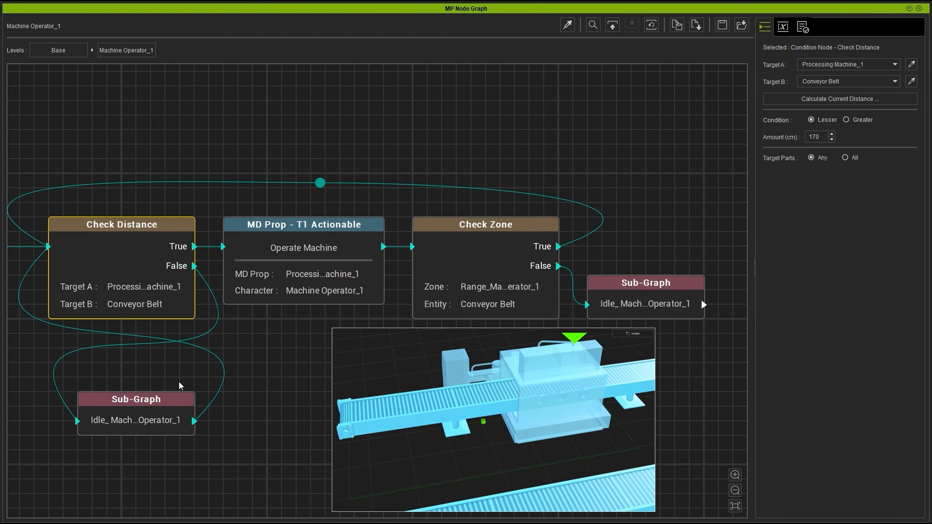
click(440, 297)
click(573, 288)
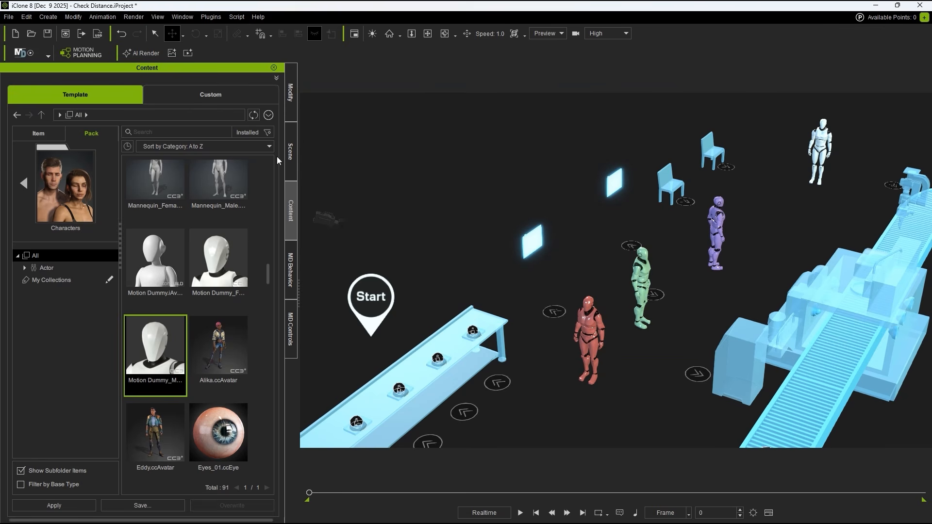
Step: Create a two-point path from the white character's feet to the floor beside the red character
click(48, 18)
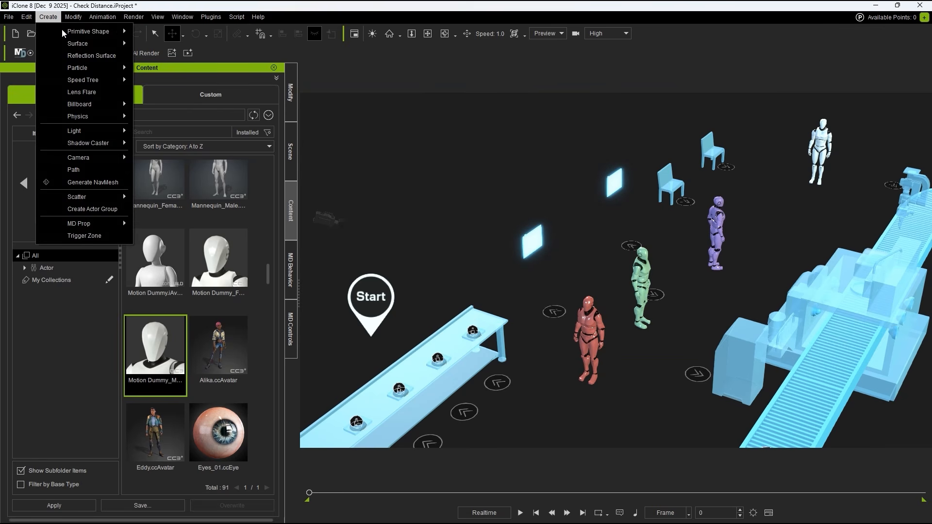
click(115, 170)
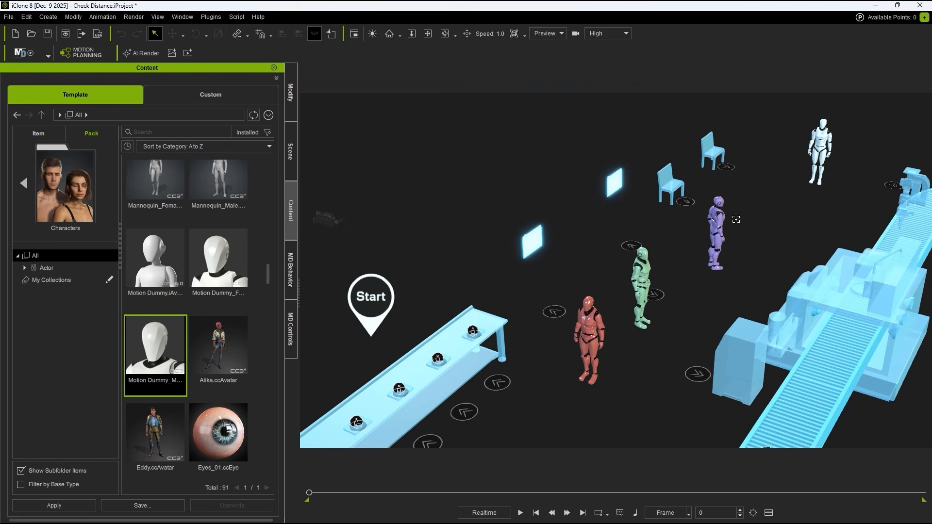
click(809, 179)
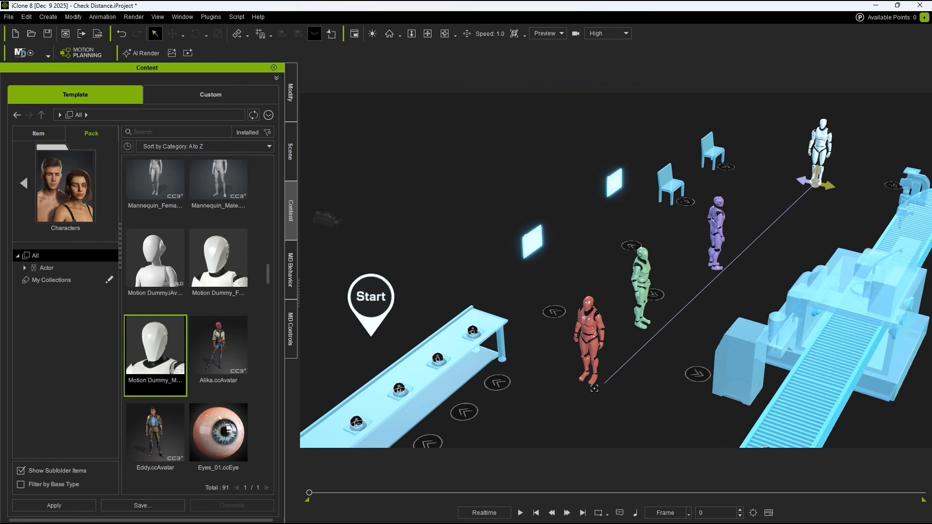
click(600, 389)
right_click(602, 388)
Step: Add a new trigger zone to the scene
alt+drag(666, 314, 650, 297)
alt+drag(757, 310, 665, 263)
click(675, 295)
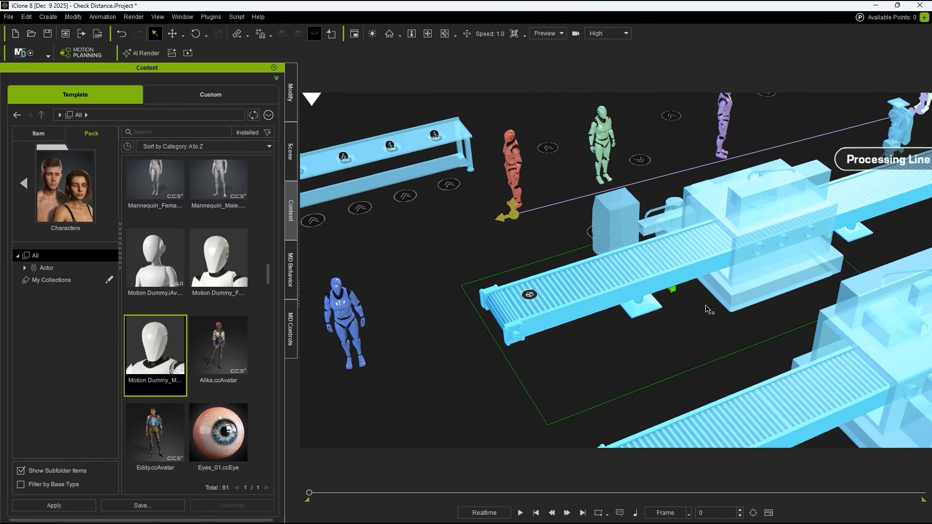
middle_drag(668, 202, 656, 329)
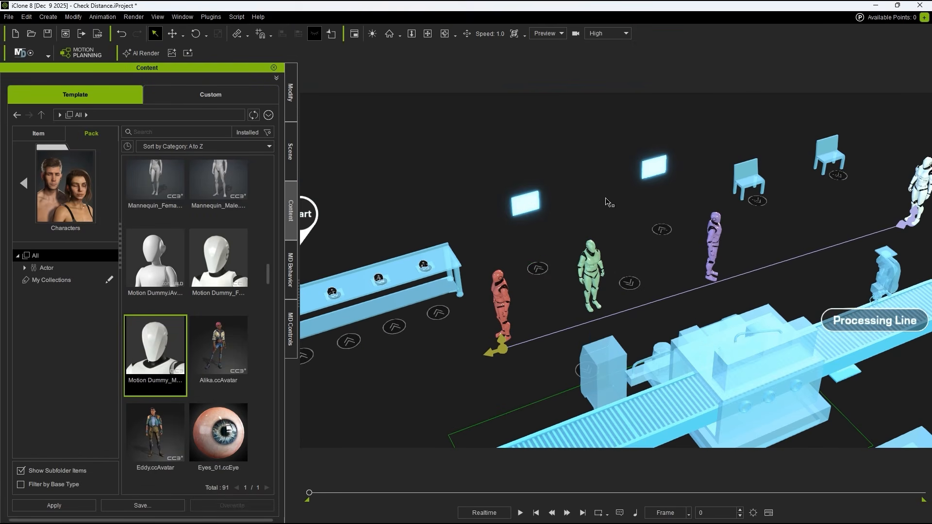
click(43, 17)
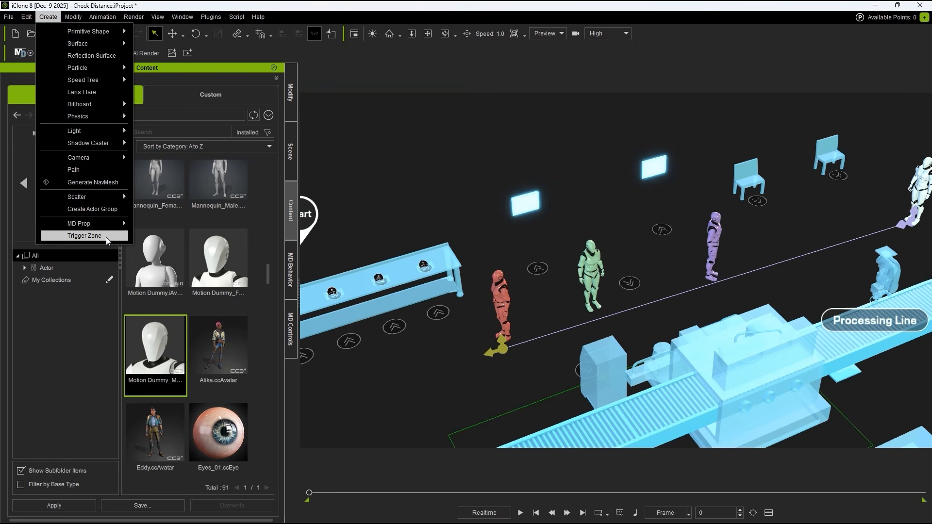
click(85, 236)
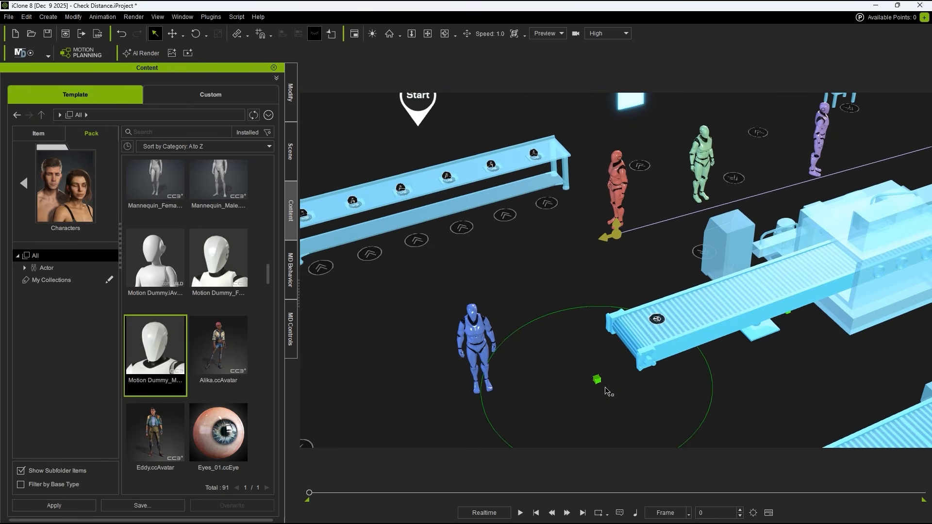
Step: Move the new trigger zone from the conveyor's end to the floor around the green character
middle_drag(598, 357, 602, 316)
right_drag(602, 318, 563, 370)
middle_drag(640, 286, 619, 337)
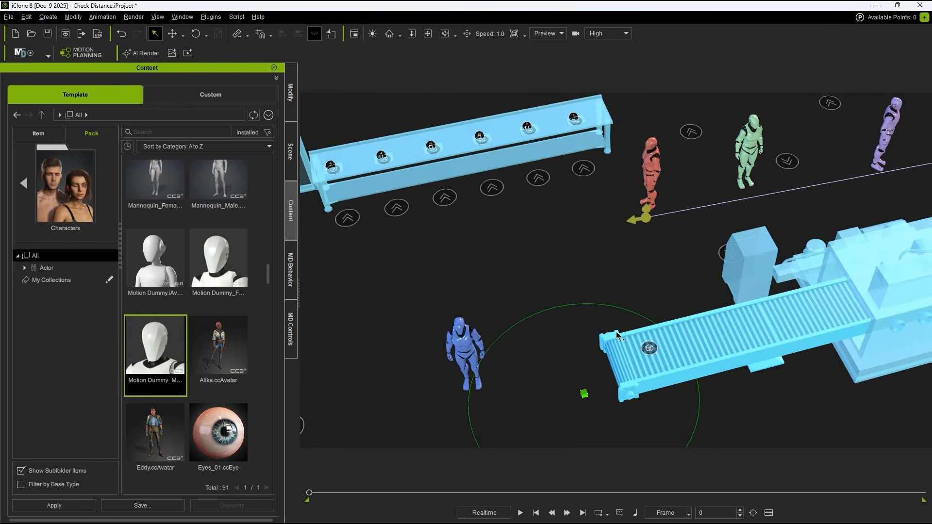
scroll(616, 335, down, 4)
key(w)
click(290, 160)
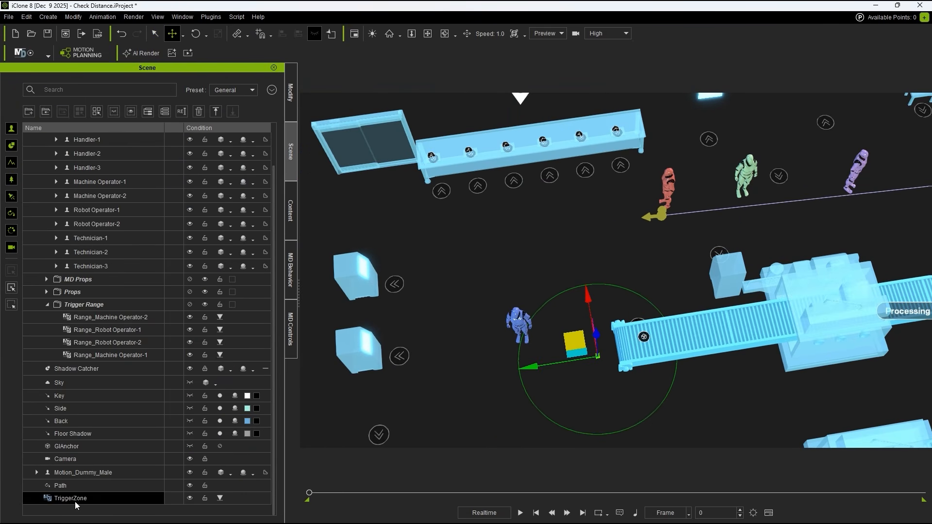
middle_drag(838, 239, 719, 309)
drag(455, 405, 645, 221)
right_drag(646, 222, 771, 167)
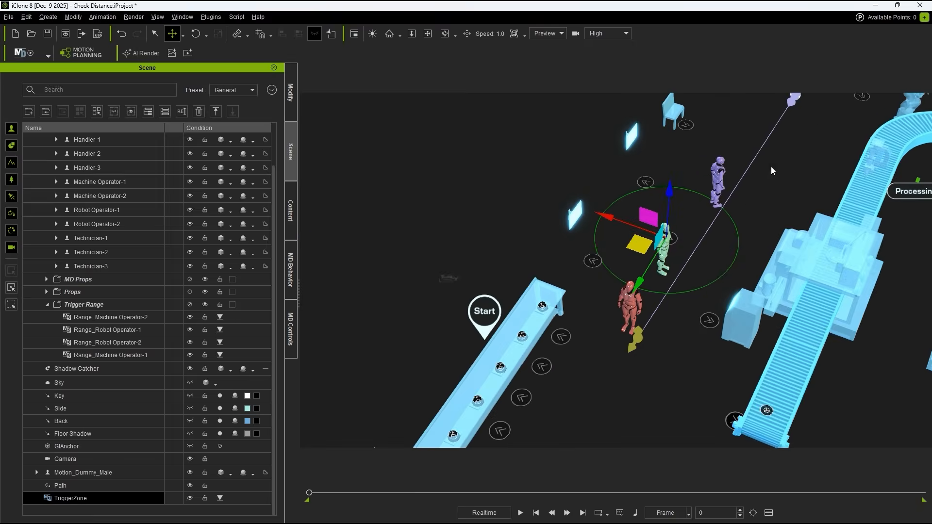
middle_drag(675, 166, 625, 254)
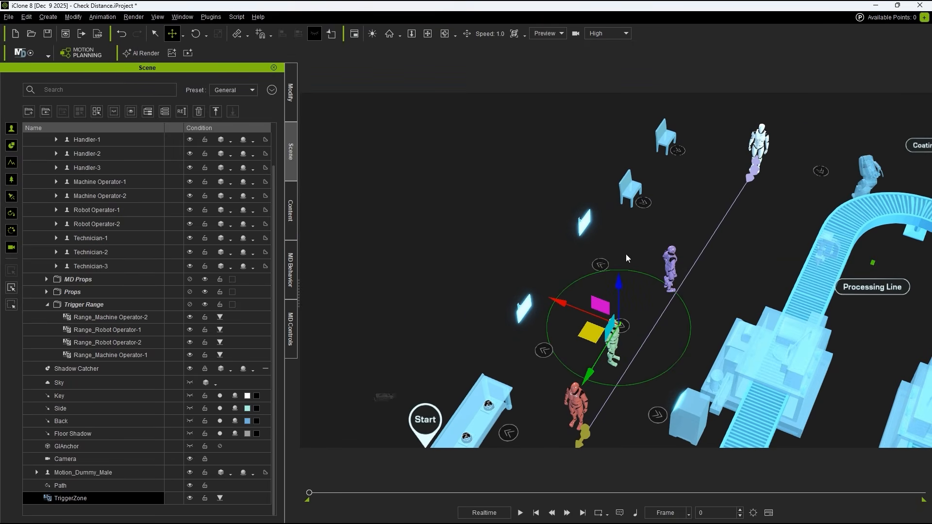
Step: Compare the new trigger zone's circular and rectangular shapes, adjusting the circle's radius, and settle on the rectangular shape
click(294, 107)
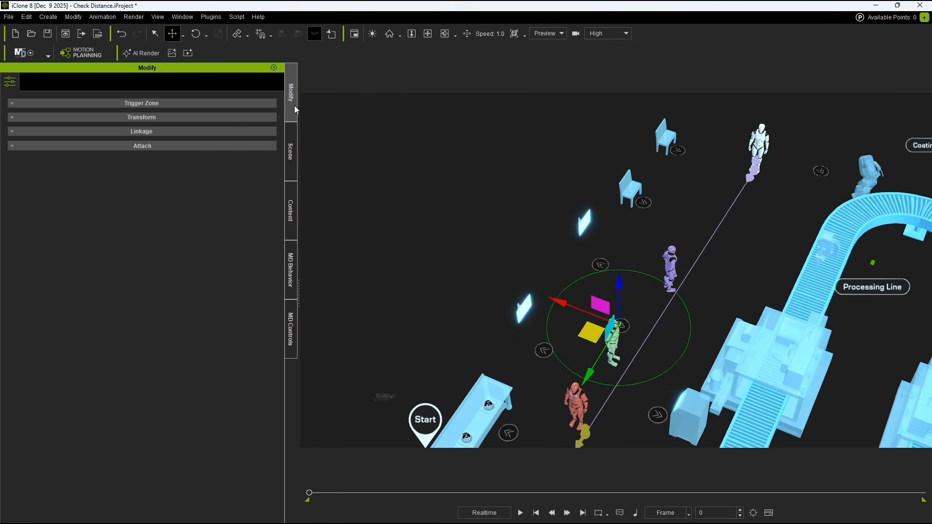
click(158, 103)
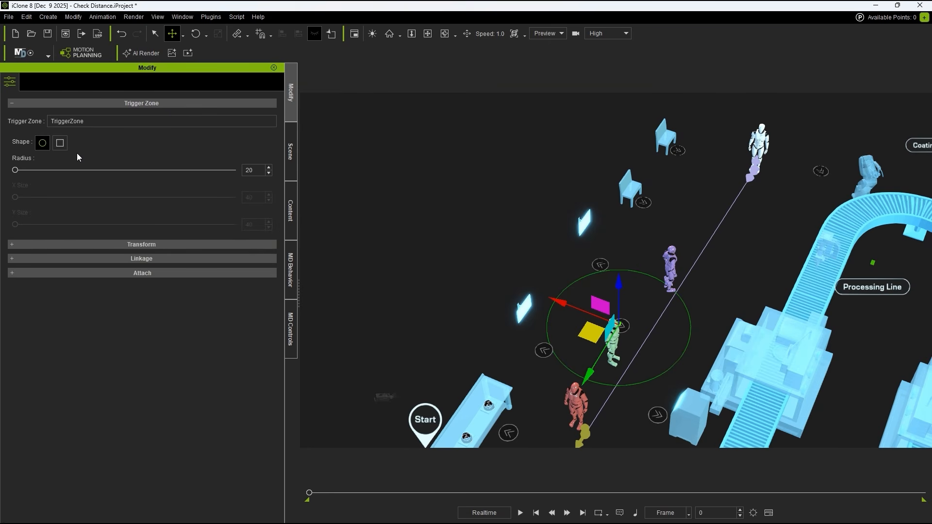
click(60, 143)
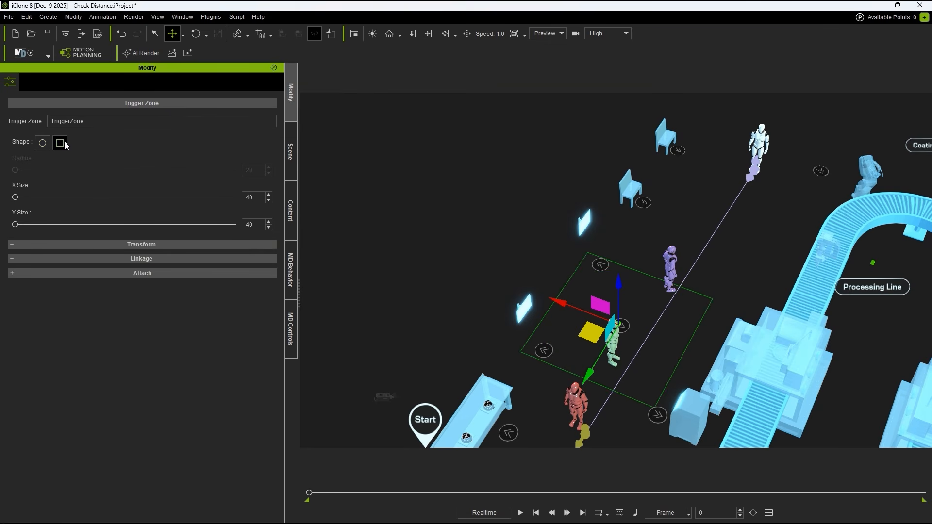
click(40, 148)
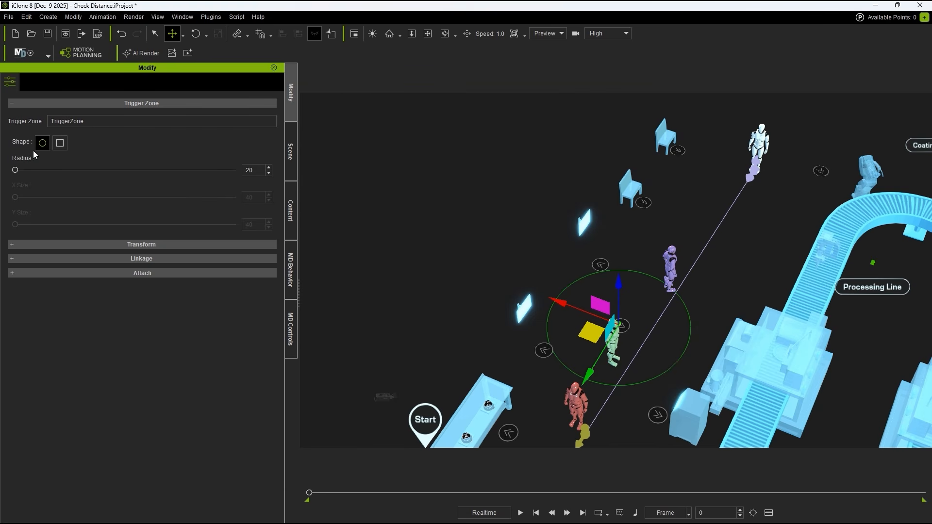
drag(16, 170, 64, 227)
click(61, 143)
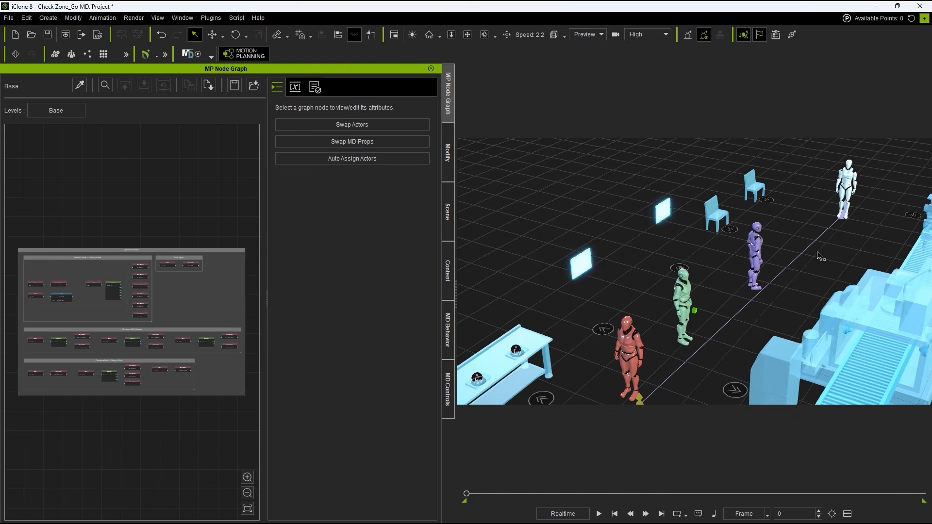
Step: Add a Start node in the empty area above the groups of the base graph
scroll(34, 241, up, 4)
middle_drag(32, 242, 115, 268)
scroll(114, 266, up, 2)
right_click(121, 257)
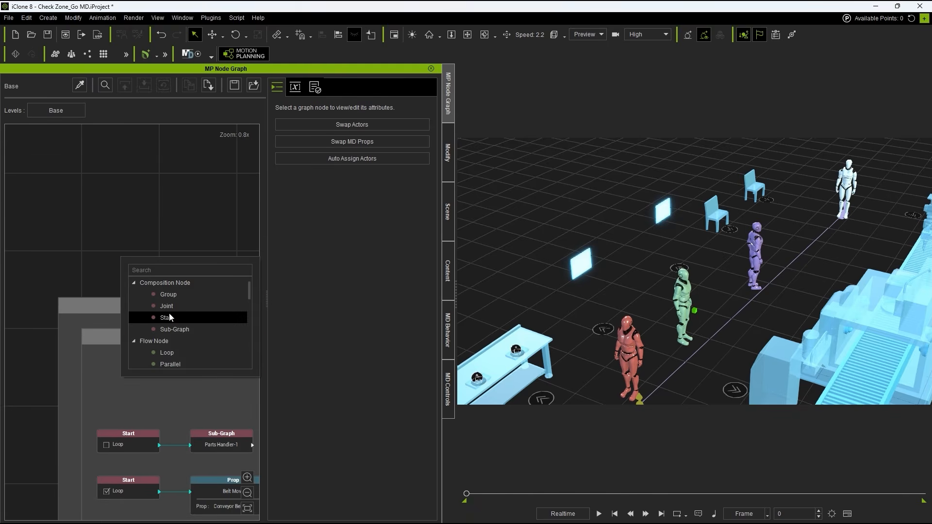
click(190, 318)
Step: Connect an Auto Move node to the new Start node, using Auto On Path, space Path, character Supervisor and a 3600-second duration
drag(133, 270, 176, 270)
click(182, 247)
text(auto)
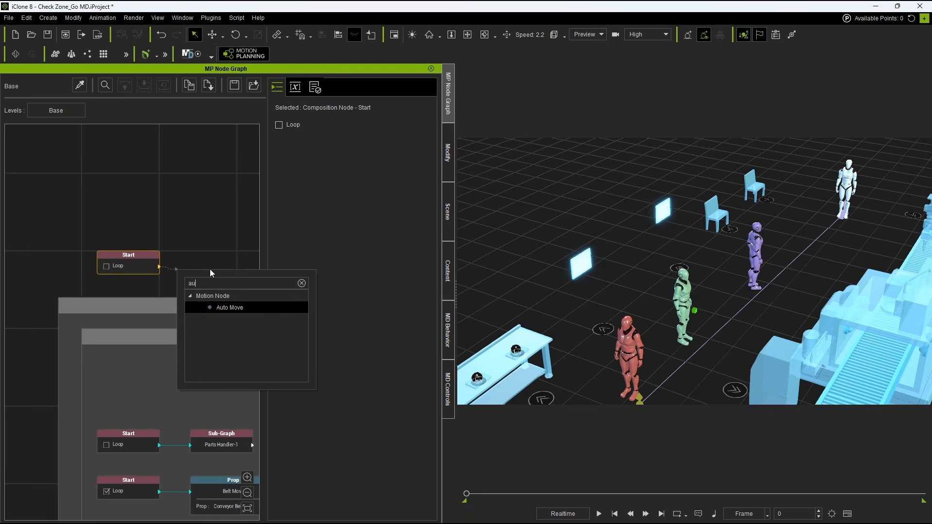
key(Return)
click(209, 269)
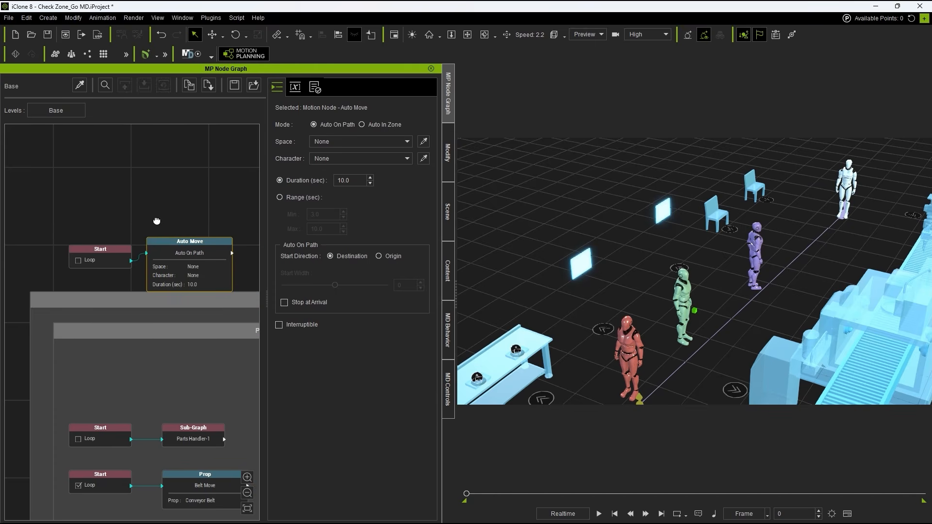
drag(89, 245, 82, 236)
scroll(151, 219, up, 2)
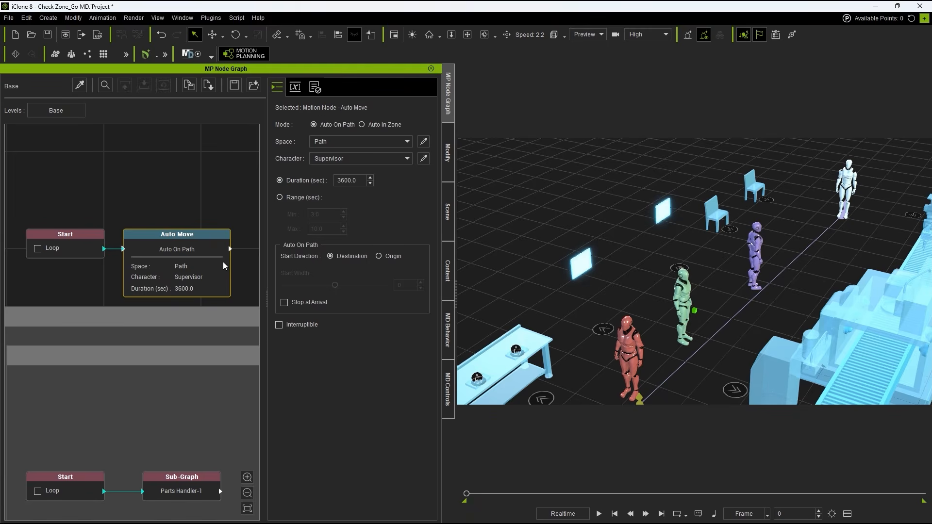
click(77, 290)
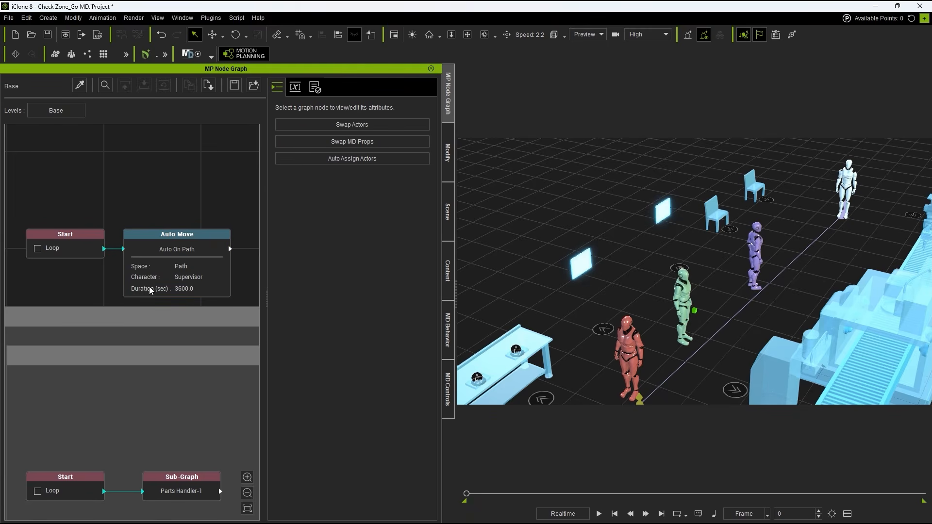
Step: Enter the Machine Operator_1 sub-graph from the base graph
scroll(249, 292, down, 3)
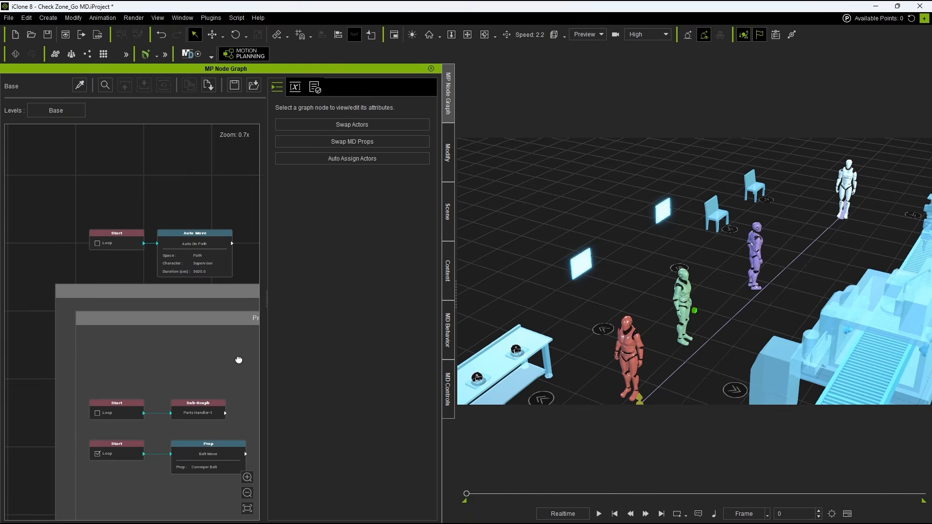
middle_drag(238, 360, 199, 187)
middle_drag(211, 322, 141, 238)
scroll(175, 306, up, 5)
click(188, 364)
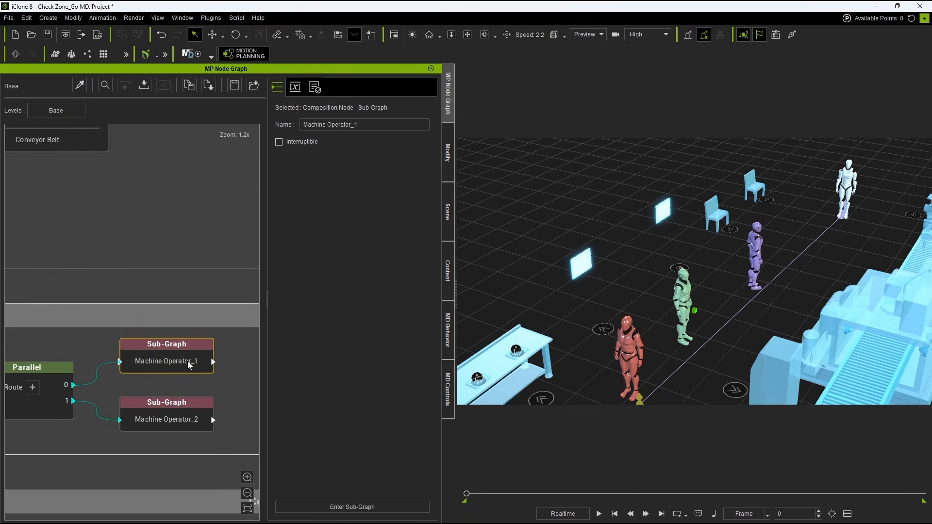
double_click(183, 368)
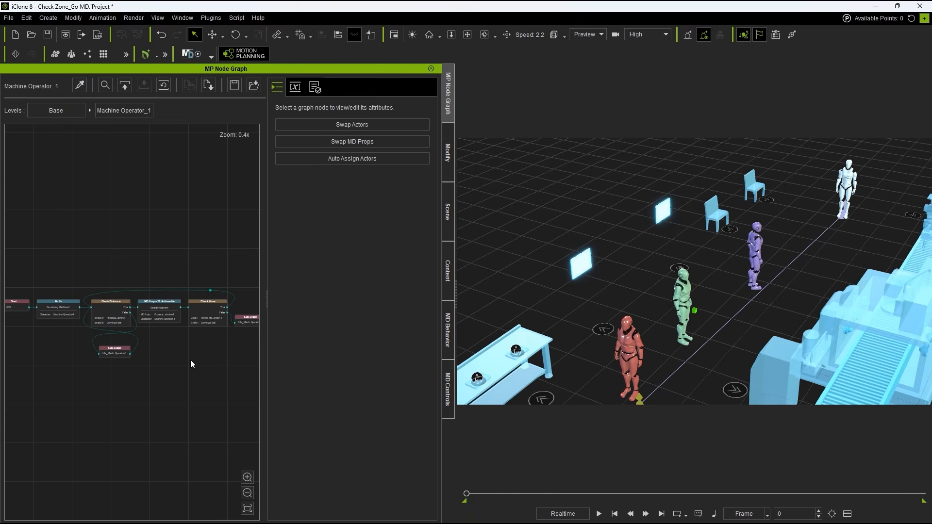
Step: Disconnect the idle sub-graph from Check Zone's False output and move it aside to make room for another node
middle_drag(148, 360, 100, 351)
scroll(142, 284, up, 5)
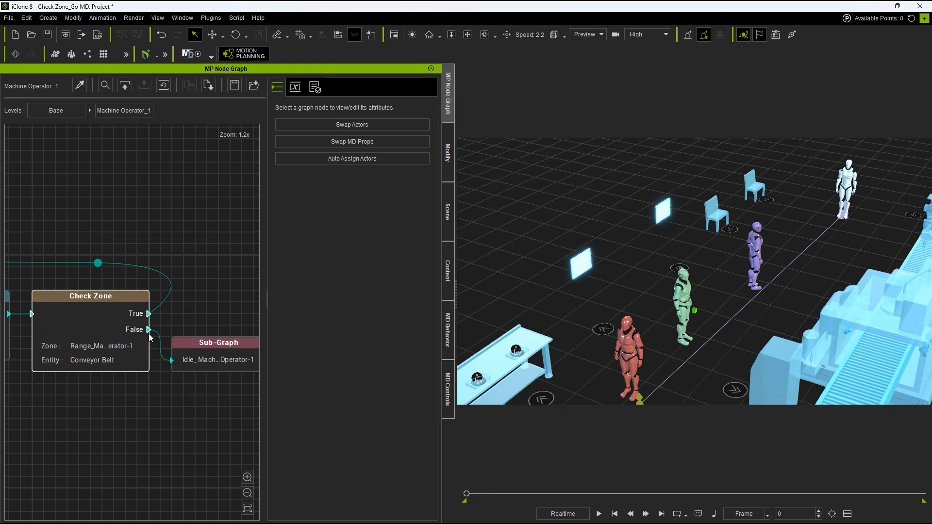
click(86, 337)
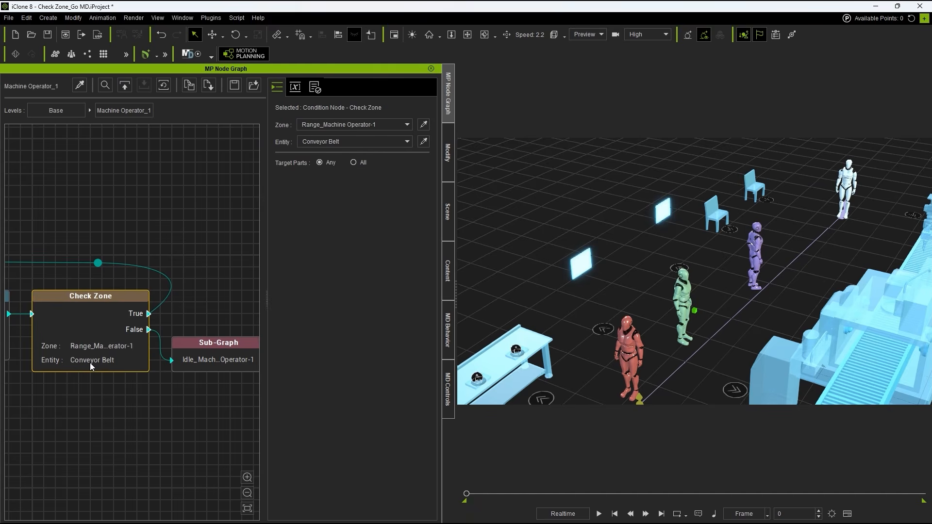
click(187, 361)
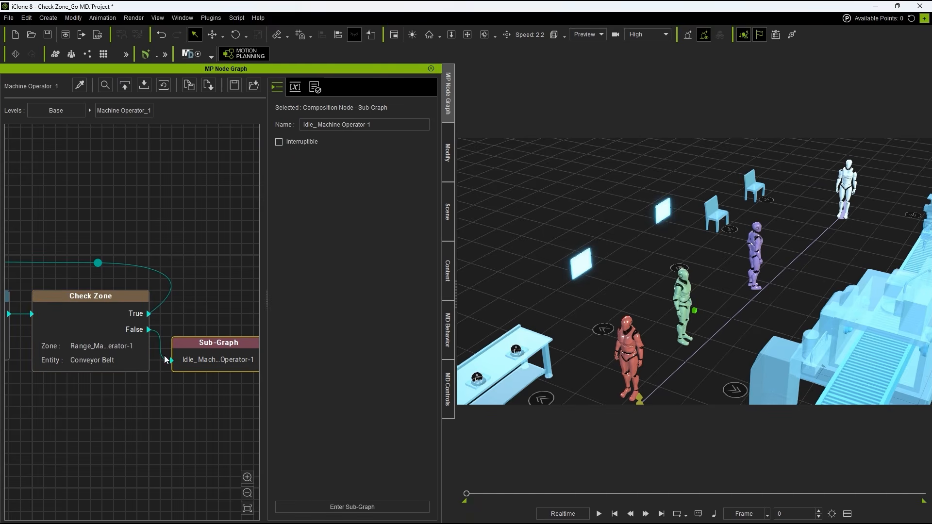
middle_drag(218, 388, 168, 378)
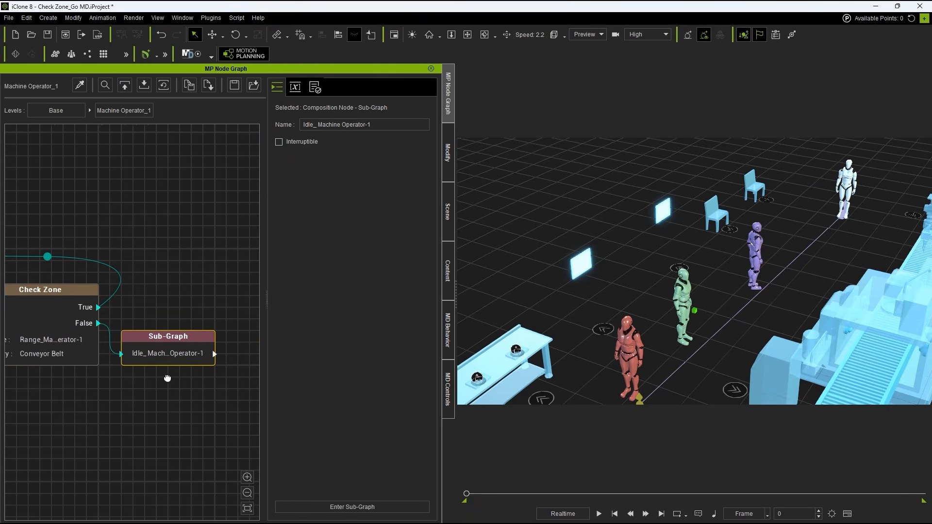
click(111, 348)
key(Delete)
drag(138, 343, 231, 342)
Step: Duplicate the Check Zone node, connect the original's False output to the copy, and place the idle sub-graph beyond it
click(53, 331)
key(ctrl+c)
key(ctrl+v)
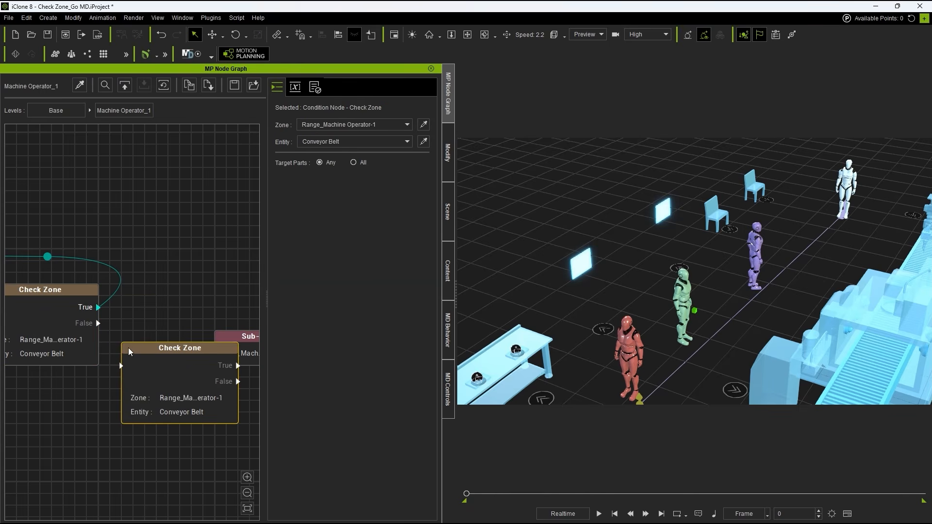
drag(128, 347, 148, 302)
drag(99, 324, 122, 309)
middle_drag(220, 254, 118, 235)
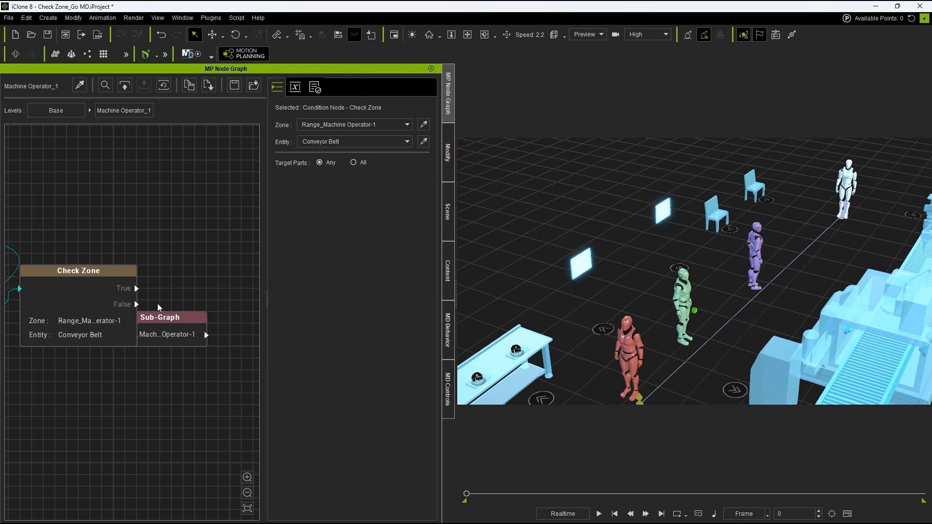
drag(172, 320, 218, 320)
Step: Set the duplicated Check Zone node's Zone to TriggerZone and its Entity to Supervisor
click(71, 327)
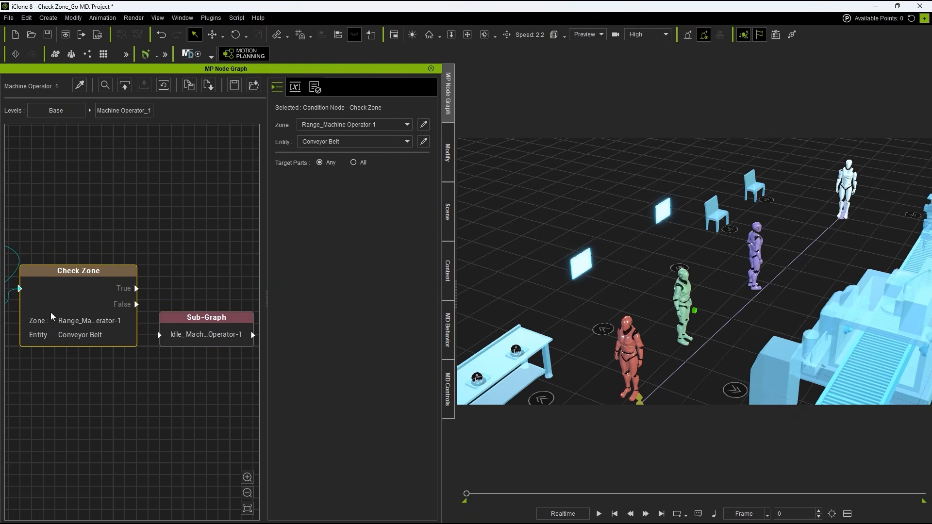
click(360, 130)
click(424, 124)
click(689, 320)
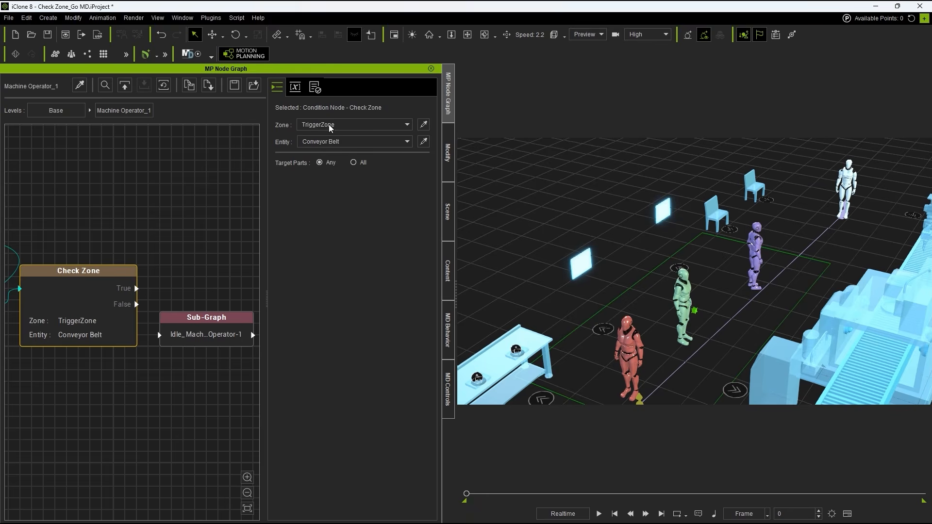
click(850, 189)
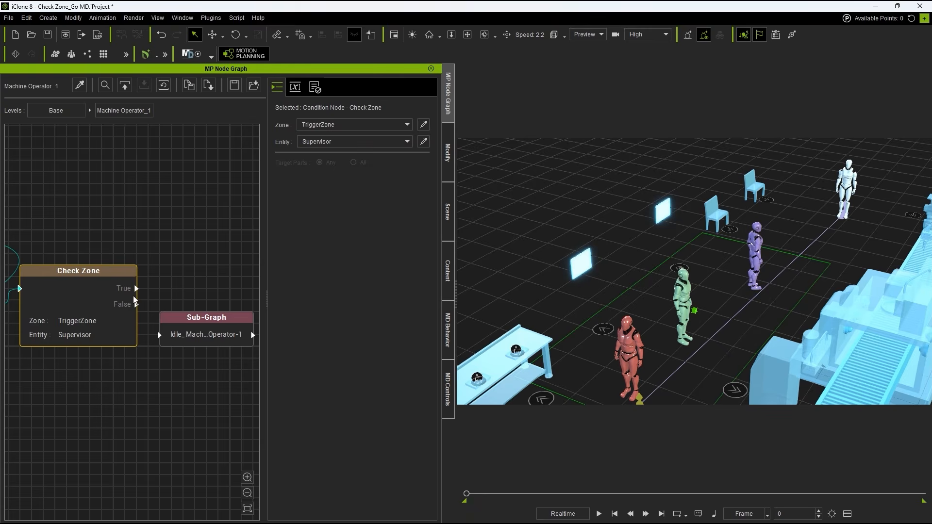
Step: Connect the second Check Zone's True output to the joint on the line leading back to Check Distance
middle_drag(88, 260, 208, 276)
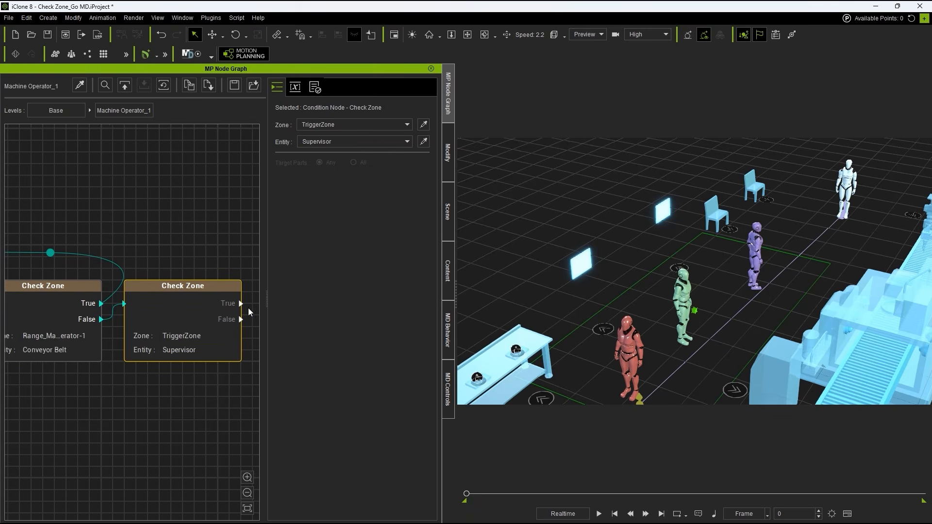
drag(241, 302, 82, 253)
scroll(96, 249, down, 5)
click(106, 250)
mouse_move(153, 225)
mouse_down()
mouse_move(358, 219)
mouse_move(152, 213)
mouse_up()
scroll(204, 224, up, 5)
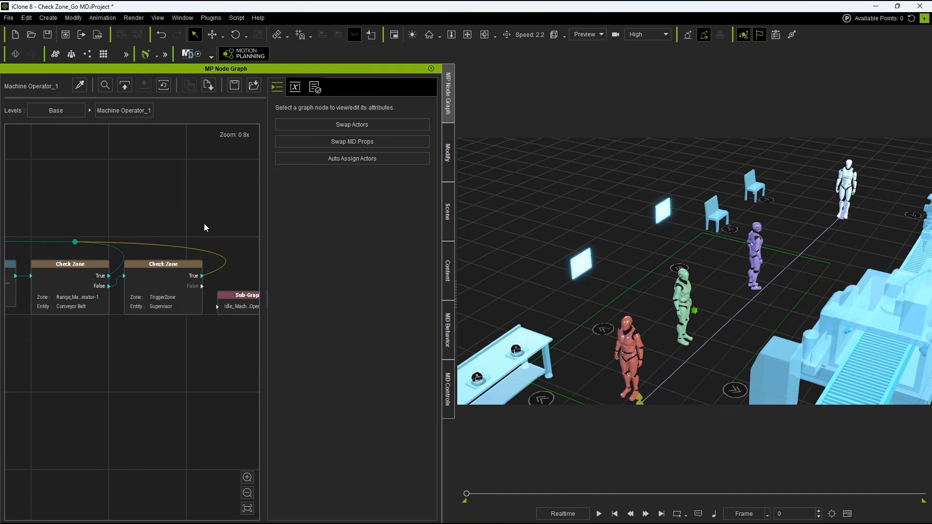
Step: Connect the second Check Zone's False output to the idle sub-graph
middle_drag(183, 221, 106, 206)
click(93, 297)
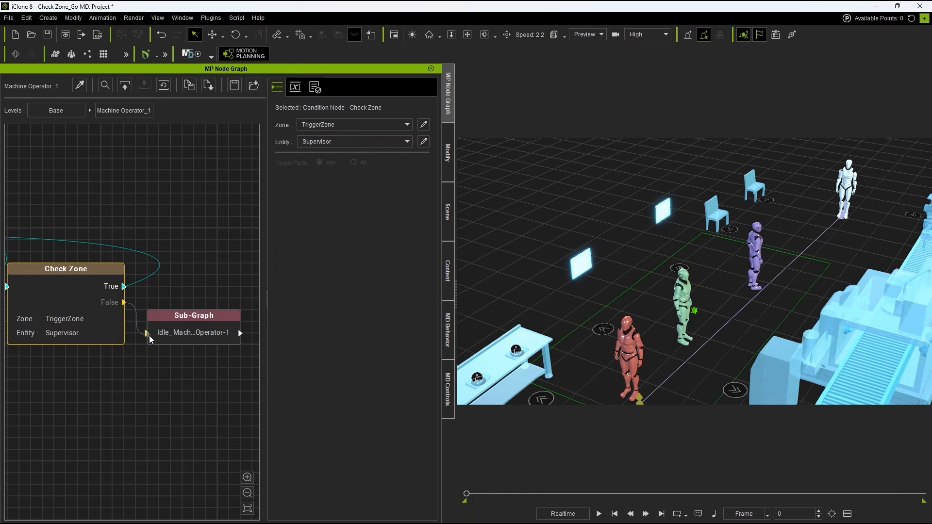
click(203, 378)
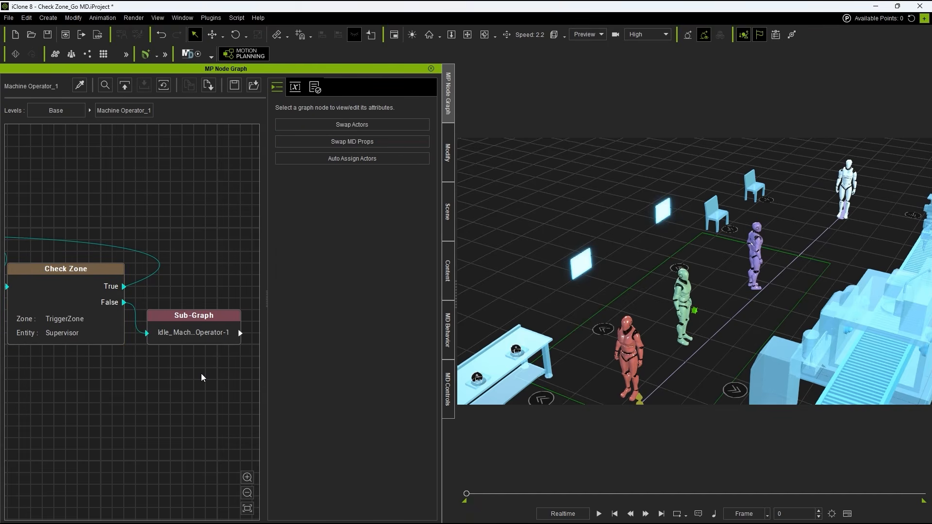
Step: Turn on the trigger zone gizmos while the simulation plays
key(f)
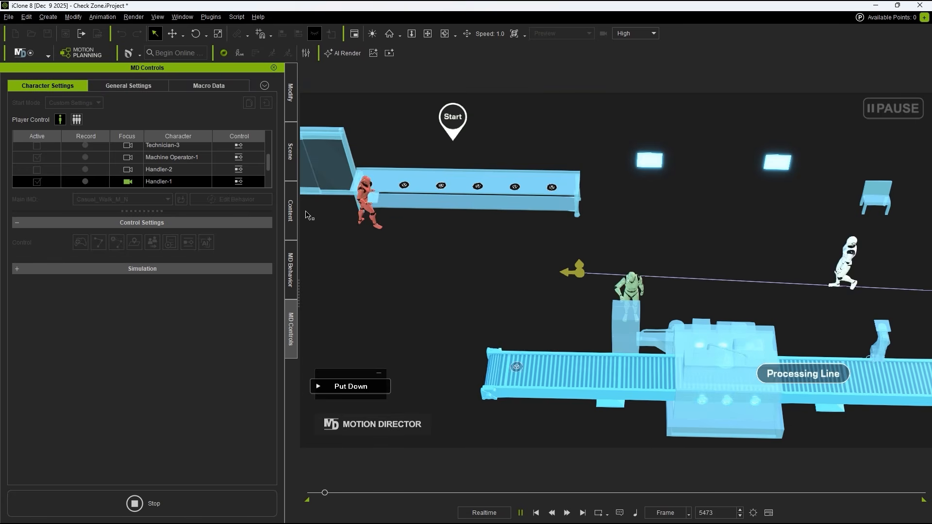
click(270, 89)
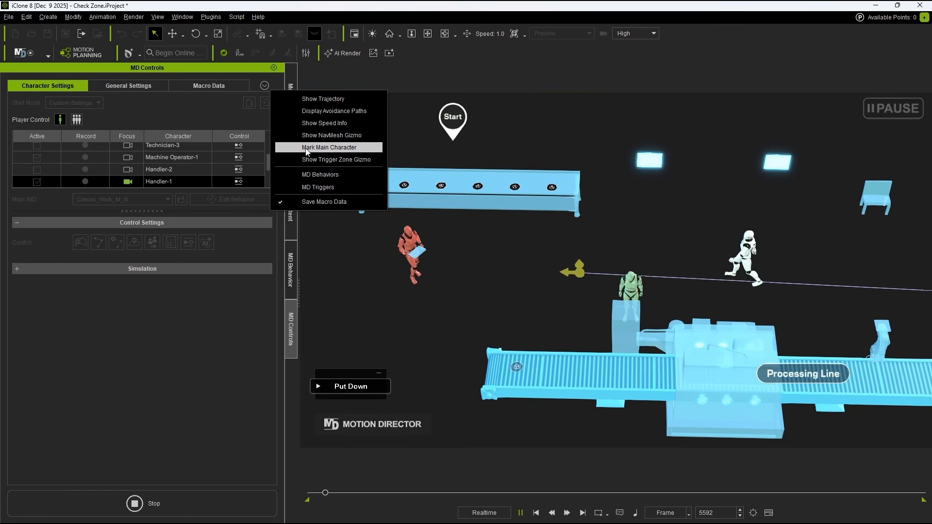
click(373, 159)
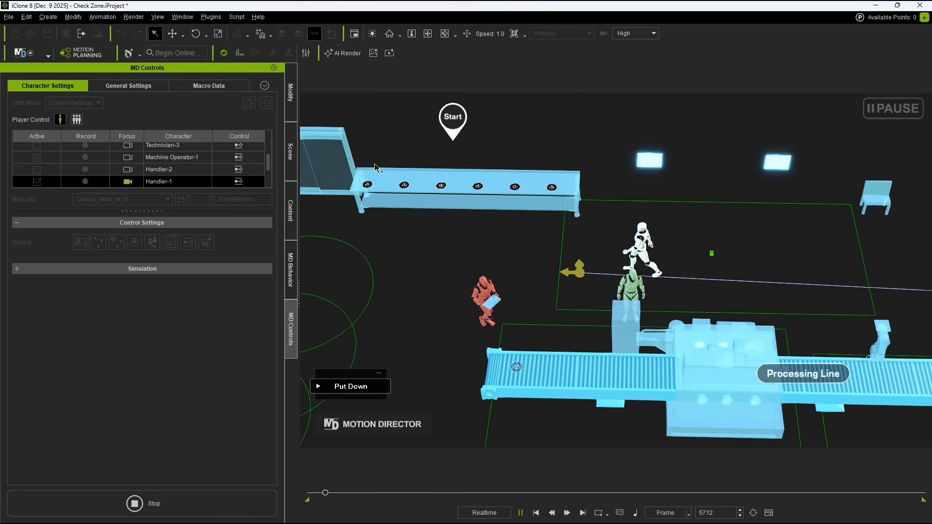